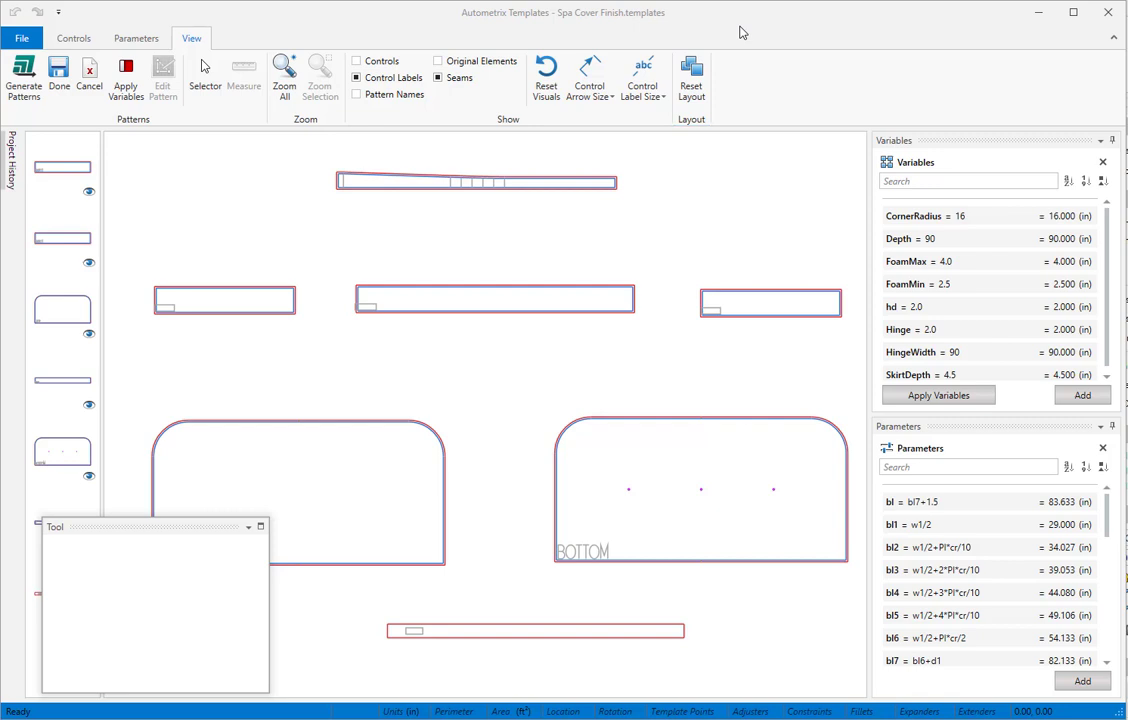
# Turn on Controls and Control Labels, then apply the variables to the spa cover patterns.
pyautogui.click(357, 63)
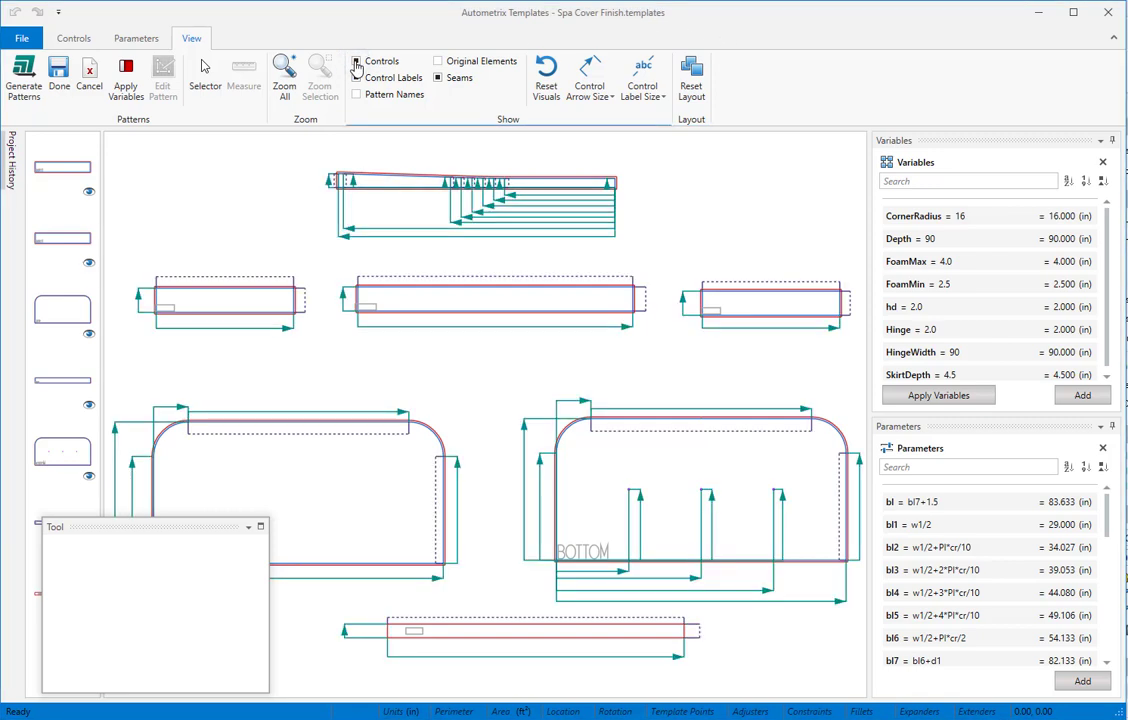
pyautogui.click(357, 78)
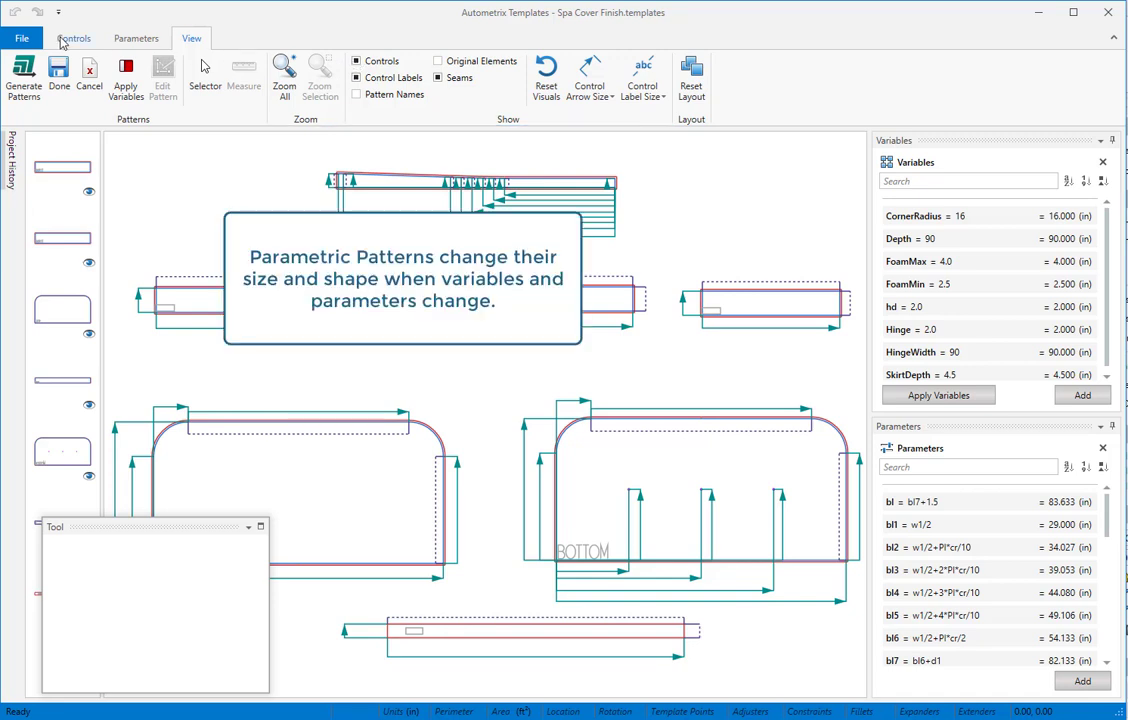
pyautogui.click(62, 42)
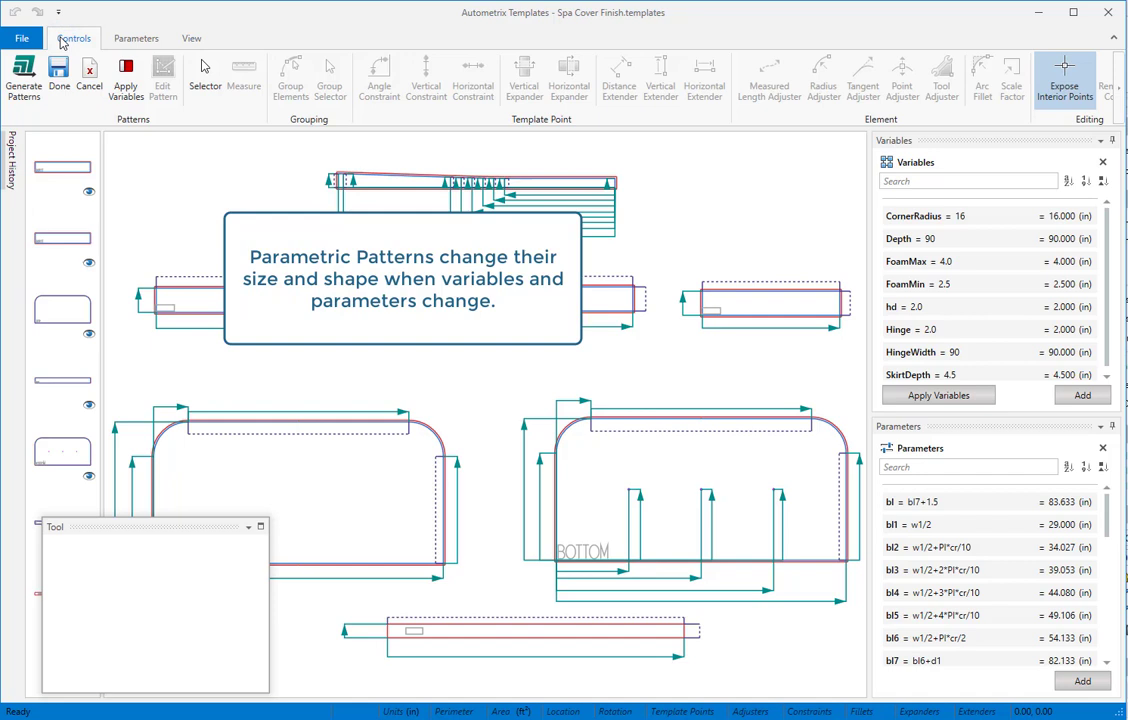
pyautogui.click(128, 80)
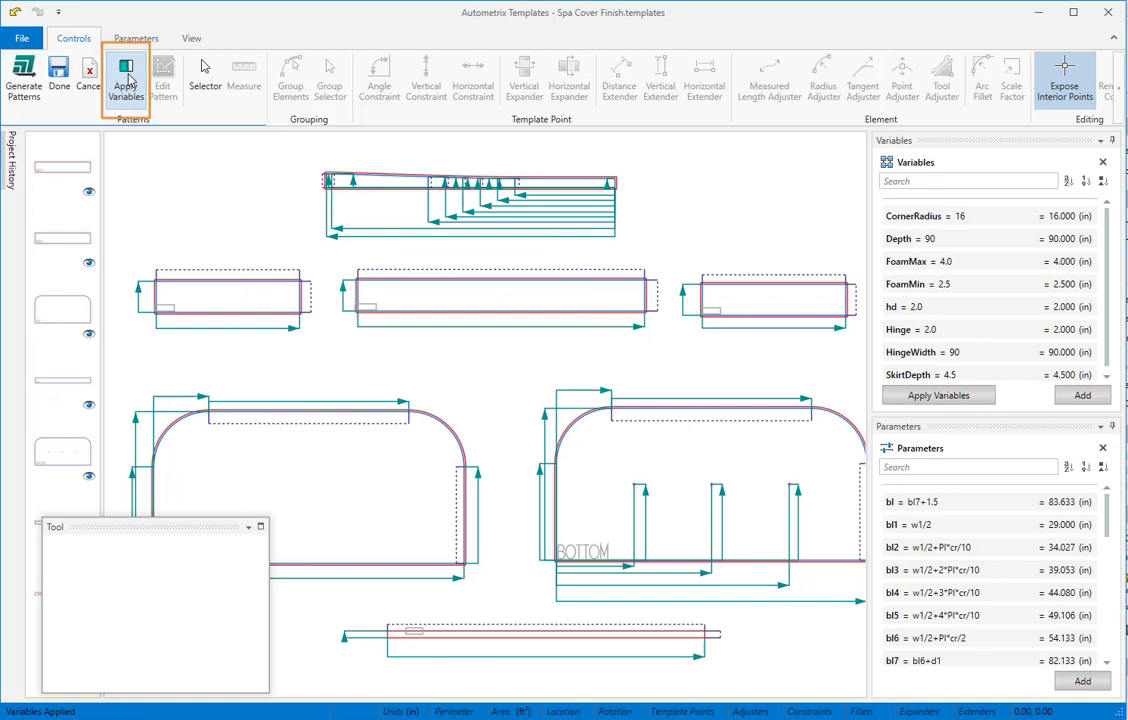
pyautogui.click(128, 80)
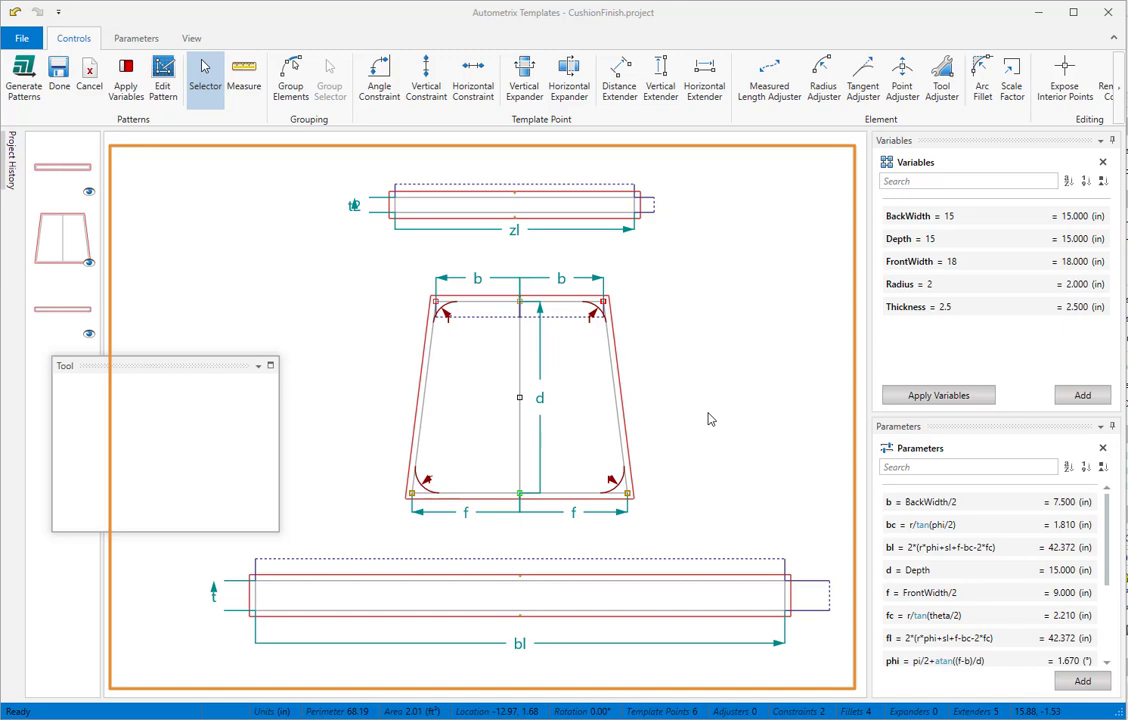
# Reposition the cushion patterns in view and nudge the trapezoid pattern slightly lower.
pyautogui.scroll(-2, 708, 419)
pyautogui.scroll(2, 708, 419)
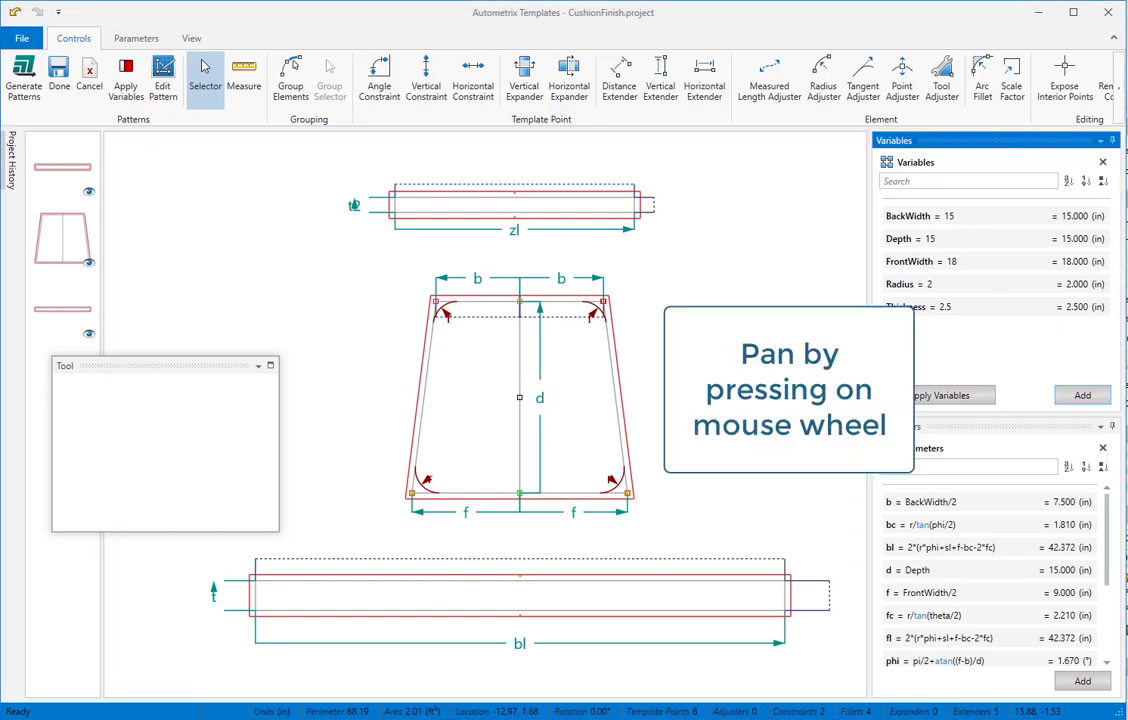
pyautogui.moveTo(637, 461); pyautogui.dragTo(609, 433)
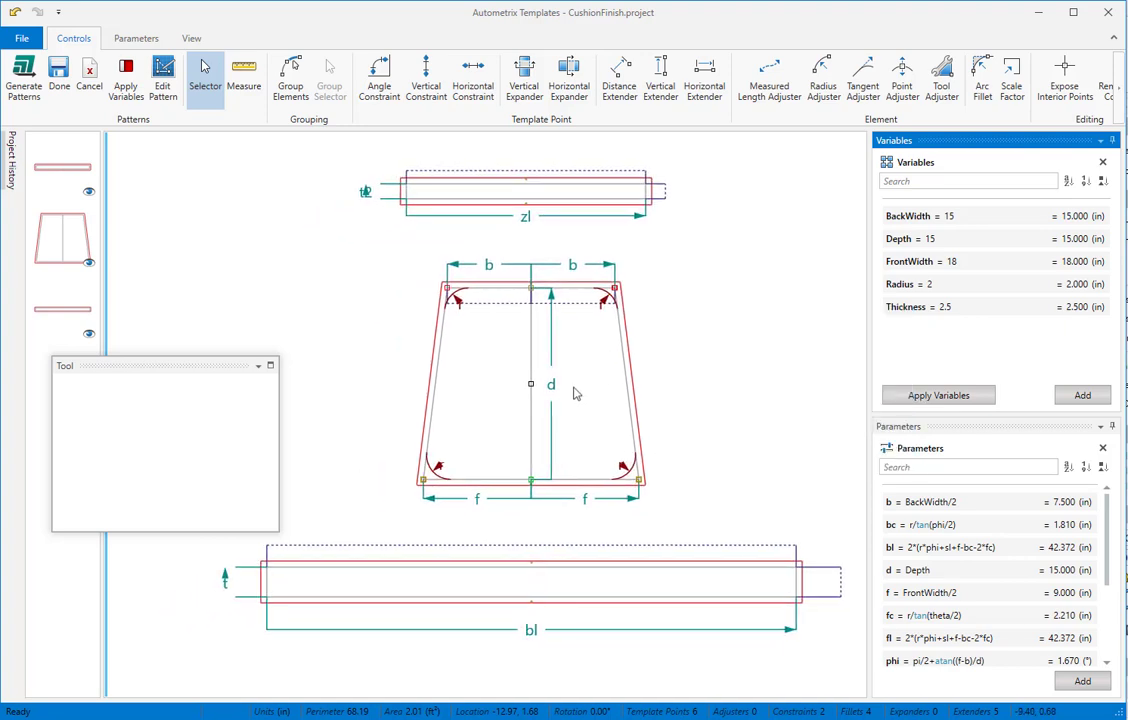
pyautogui.moveTo(574, 392)
pyautogui.mouseDown()
pyautogui.moveTo(612, 386)
pyautogui.moveTo(572, 392)
pyautogui.mouseUp()
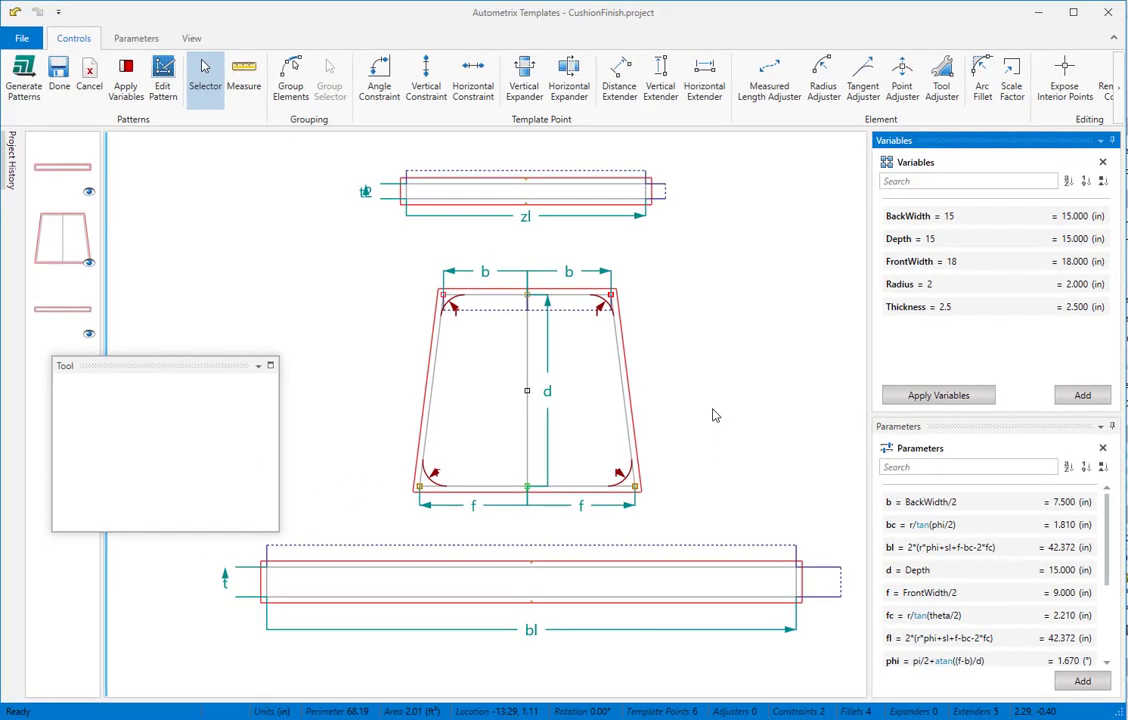
pyautogui.click(549, 432)
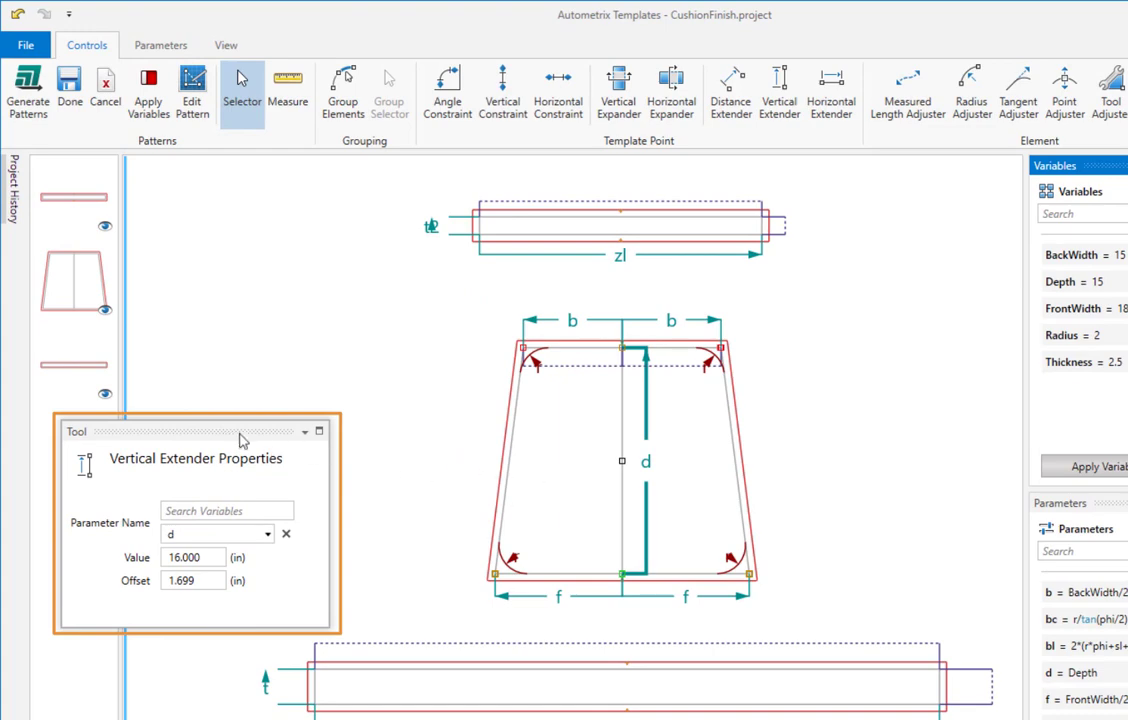
pyautogui.click(236, 438)
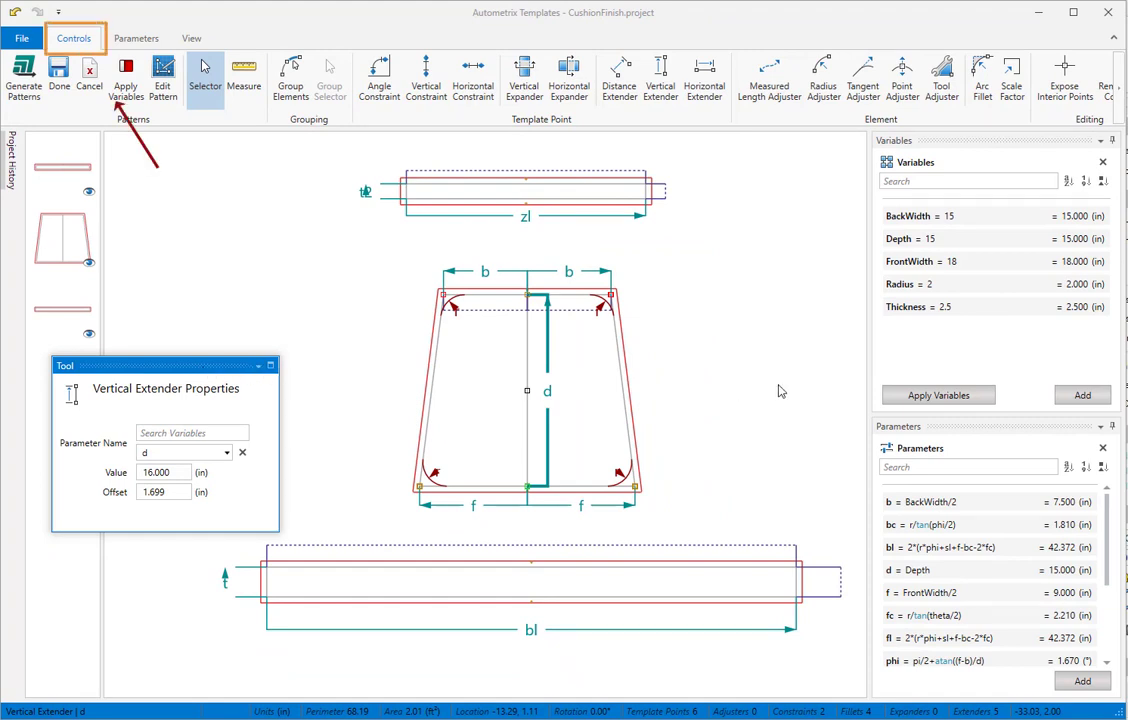
pyautogui.click(1083, 395)
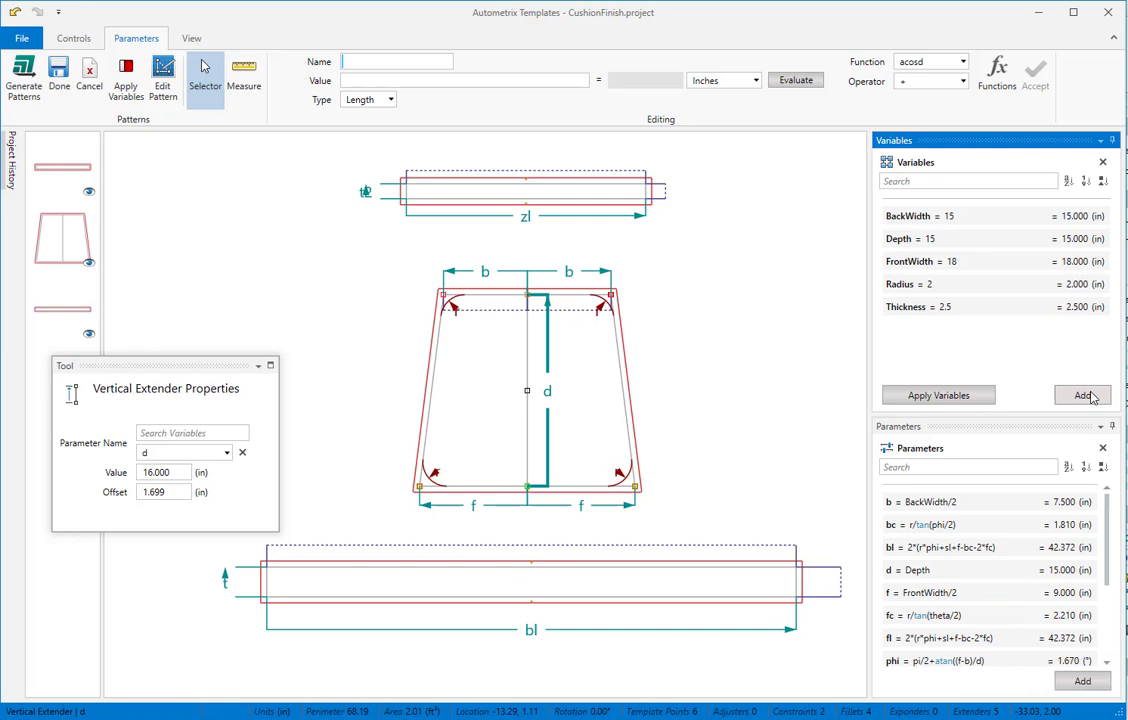
pyautogui.click(204, 66)
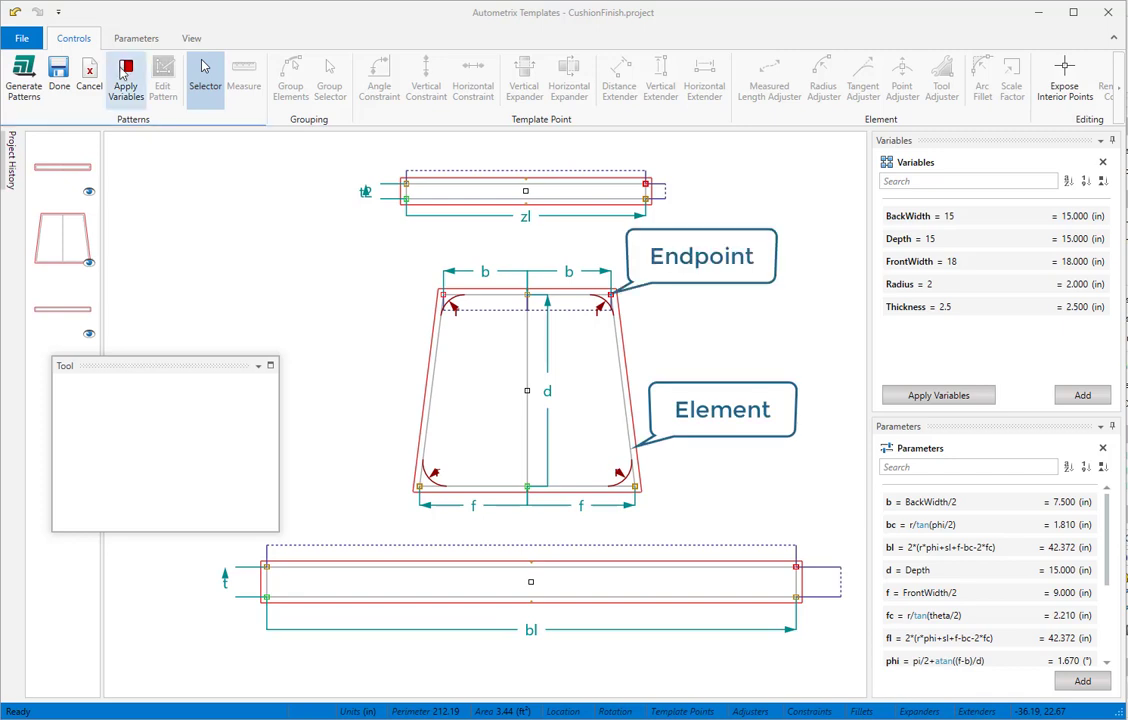
# Apply the variables to round the trapezoid's corners and reshape its upper and lower curve endpoints.
pyautogui.click(122, 72)
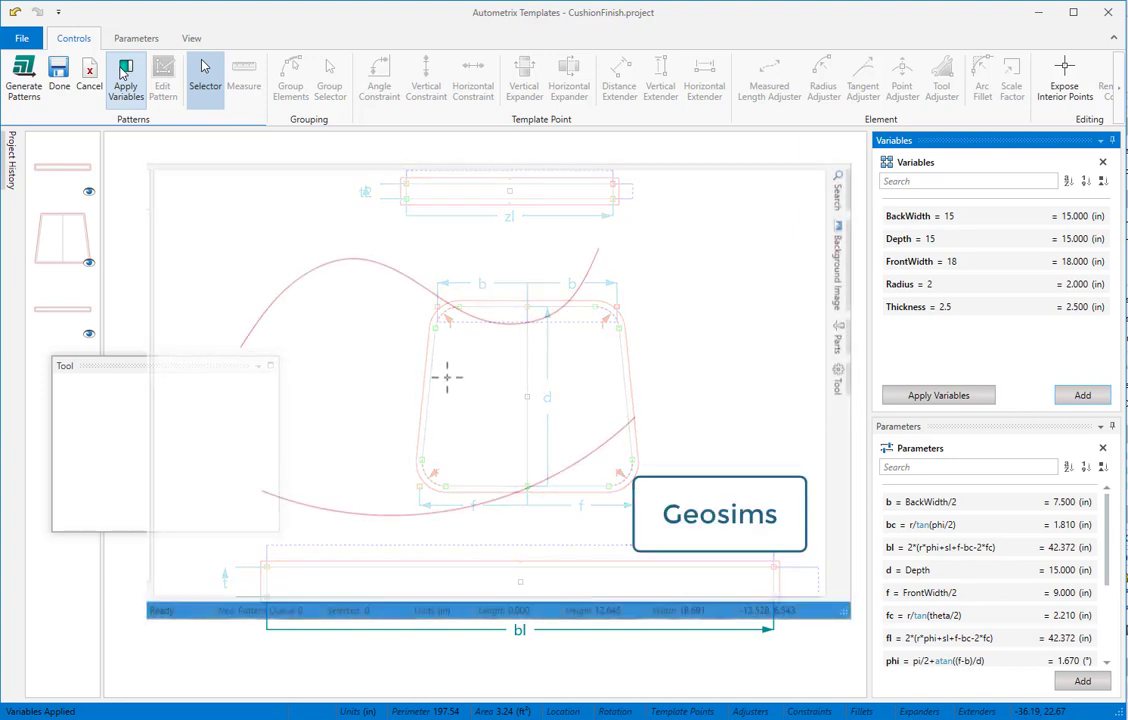
pyautogui.click(541, 325)
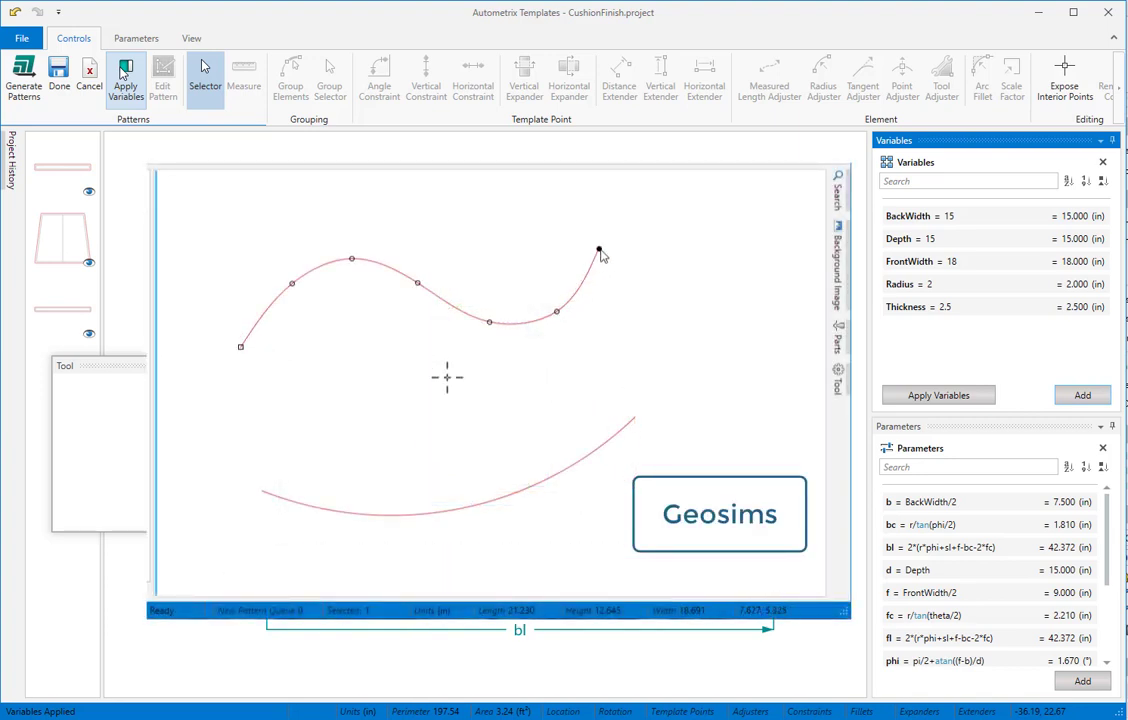
pyautogui.moveTo(600, 249)
pyautogui.mouseDown()
pyautogui.moveTo(710, 219)
pyautogui.moveTo(490, 272)
pyautogui.moveTo(585, 244)
pyautogui.mouseUp()
pyautogui.click(608, 447)
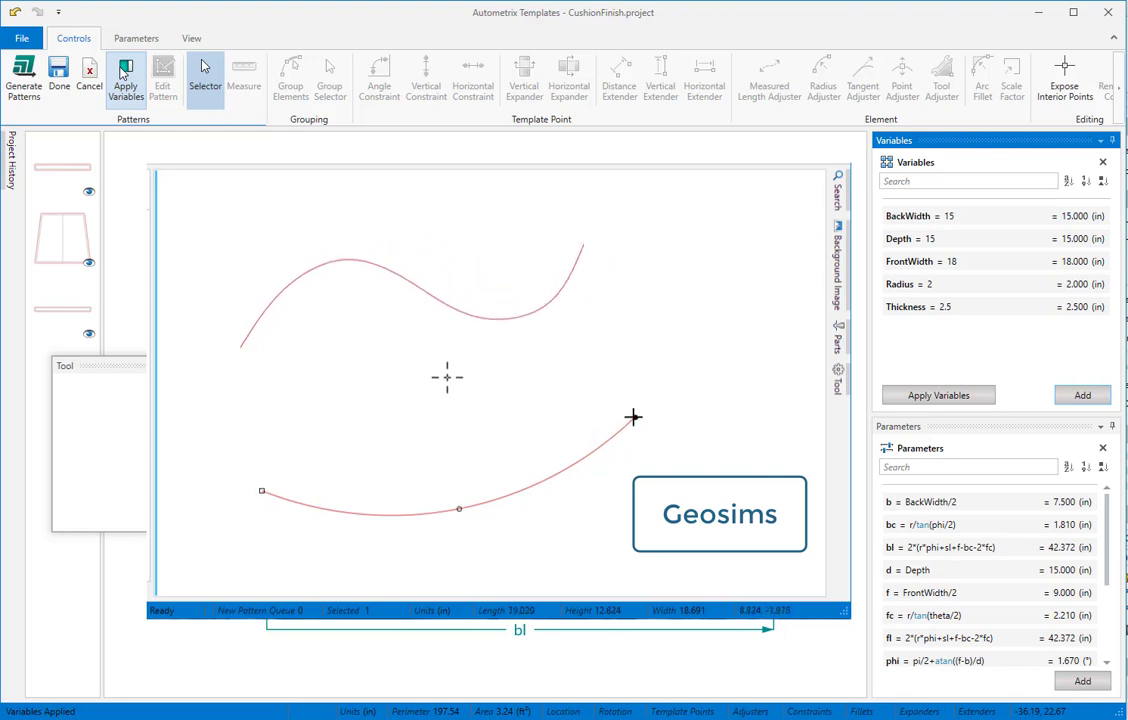
pyautogui.moveTo(632, 418)
pyautogui.mouseDown()
pyautogui.moveTo(710, 376)
pyautogui.moveTo(579, 473)
pyautogui.moveTo(597, 534)
pyautogui.moveTo(559, 478)
pyautogui.moveTo(645, 408)
pyautogui.mouseUp()
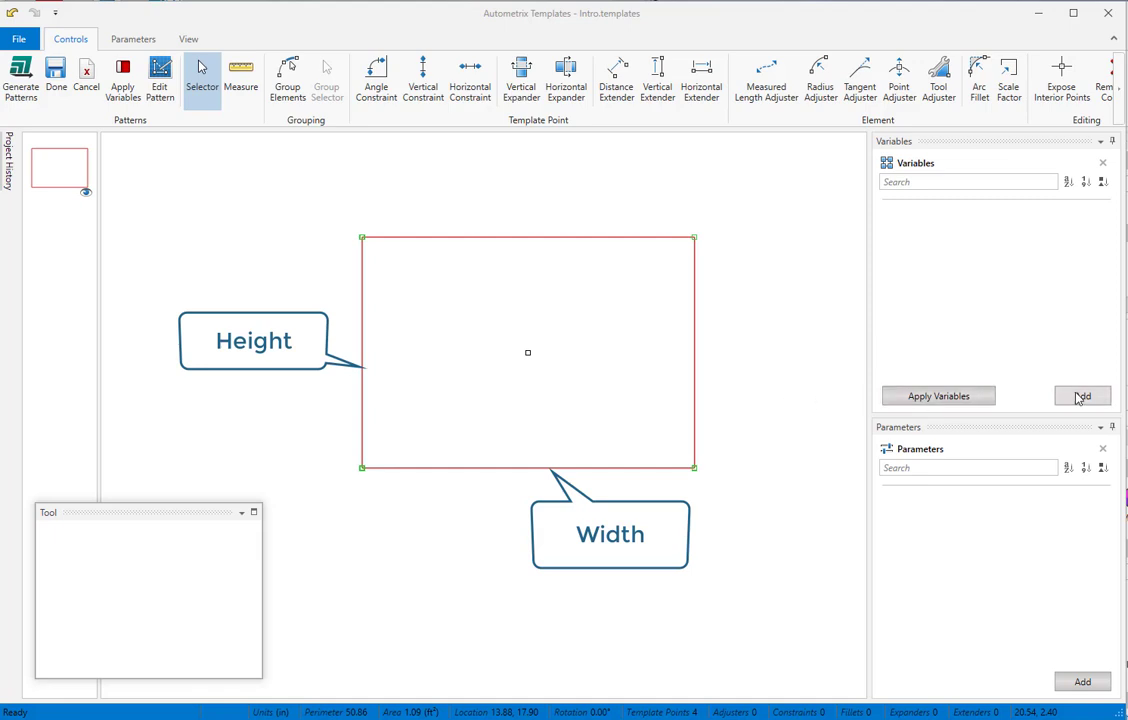
# Add a variable named Width with value 15, evaluating to 15.000.
pyautogui.click(1081, 397)
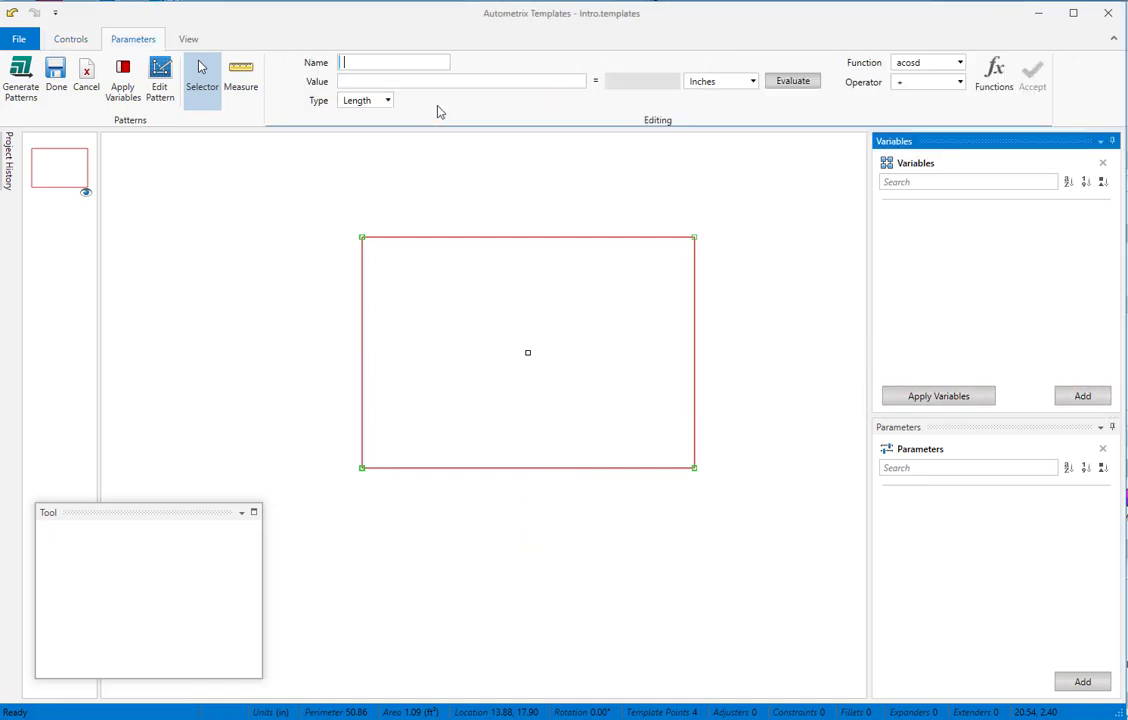
pyautogui.write('Width')
pyautogui.press('Tab')
pyautogui.write('15')
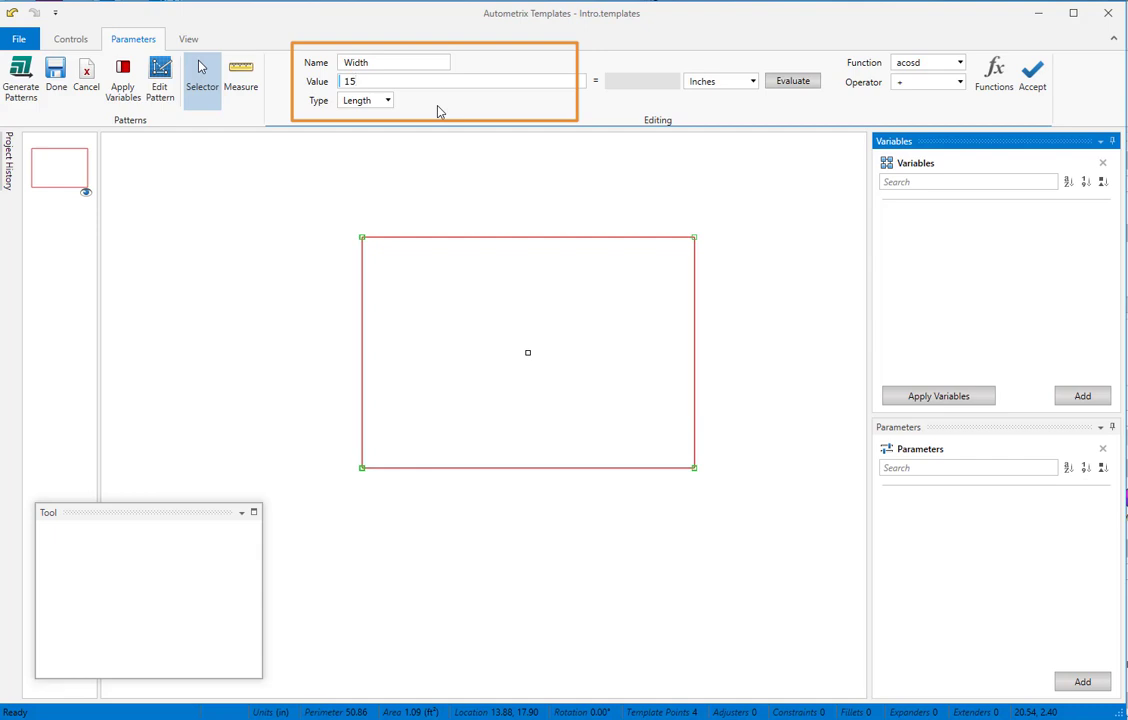
pyautogui.click(790, 81)
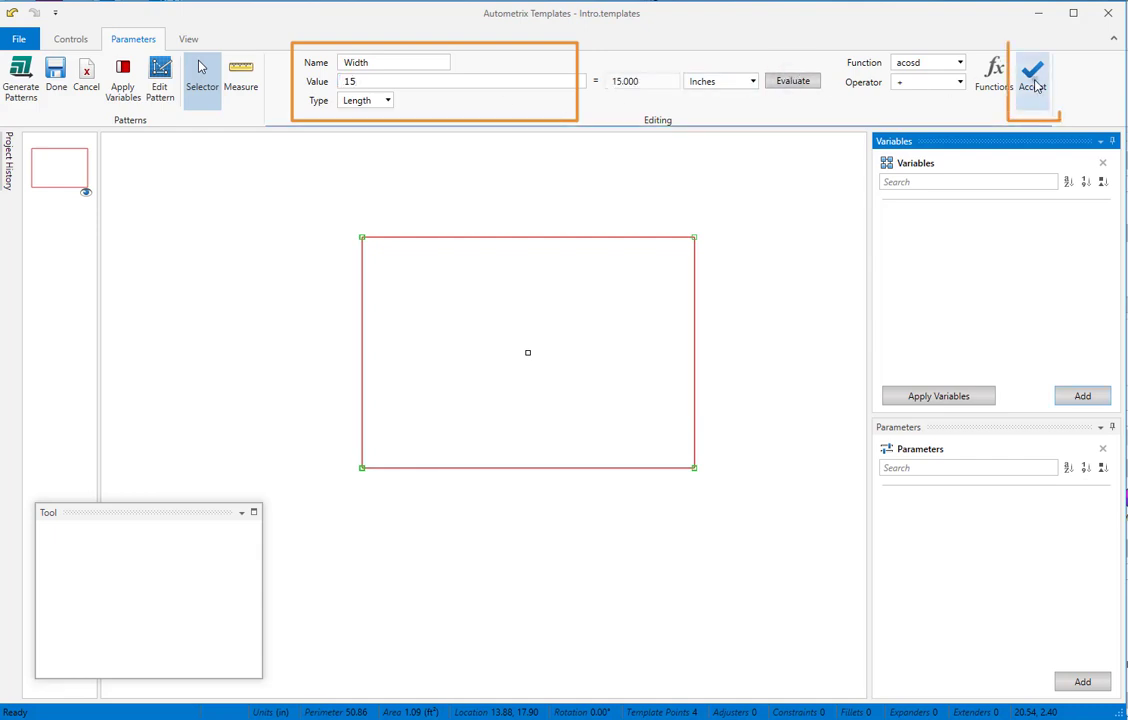
pyautogui.click(1033, 86)
# Add a variable named Height with value 10, evaluating to 10.000.
pyautogui.click(1083, 396)
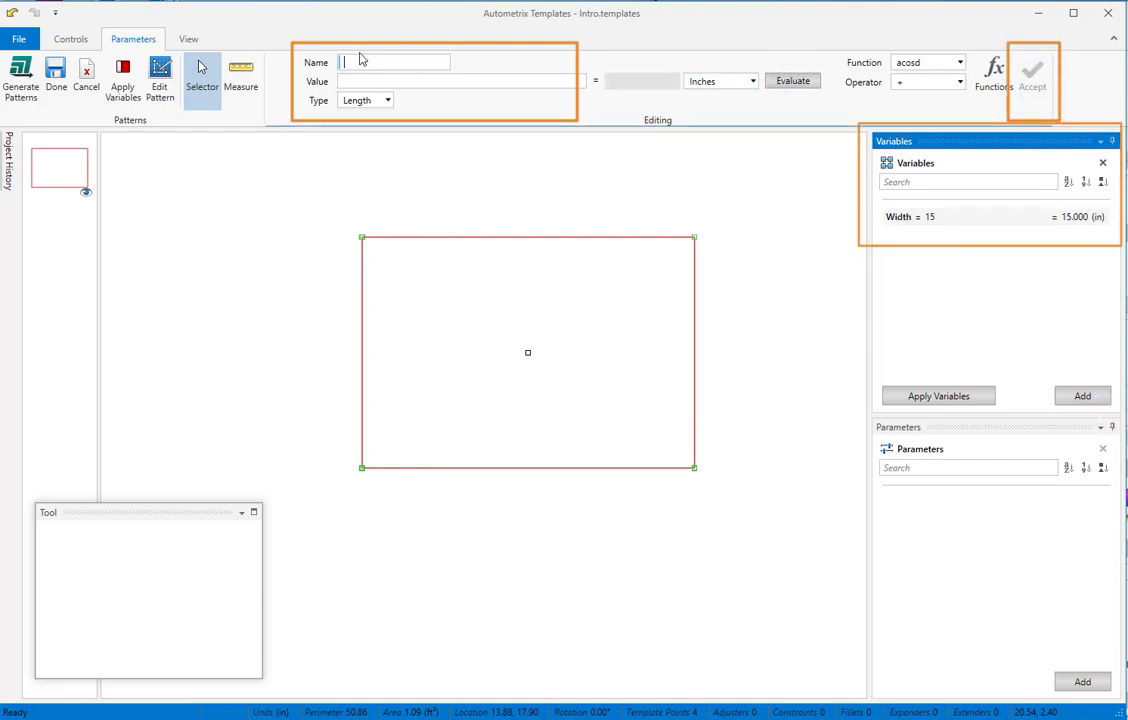
pyautogui.write('Height')
pyautogui.press('Tab')
pyautogui.write('10')
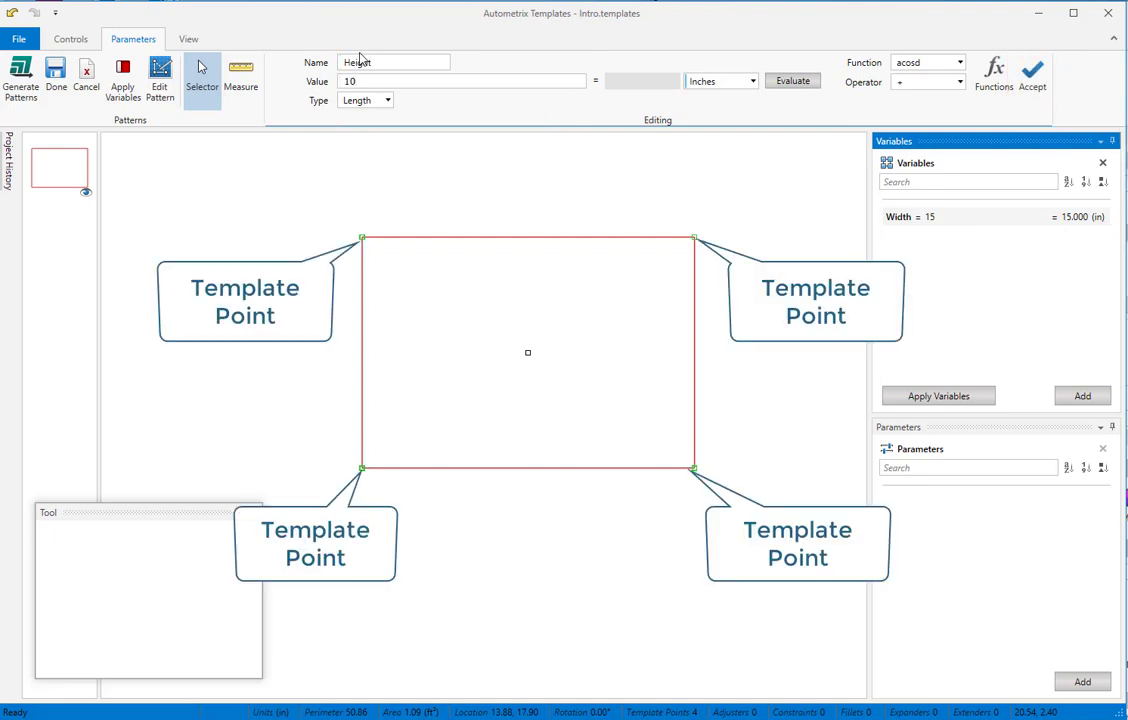
pyautogui.click(790, 81)
pyautogui.click(1033, 80)
pyautogui.click(70, 40)
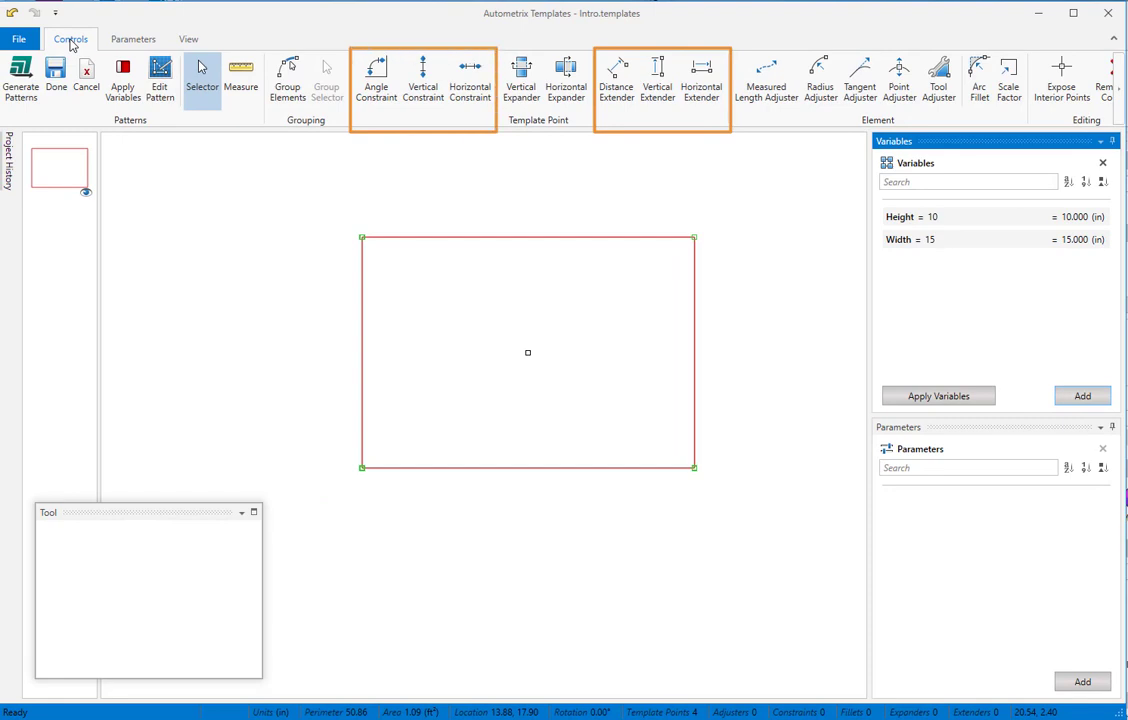
pyautogui.click(72, 45)
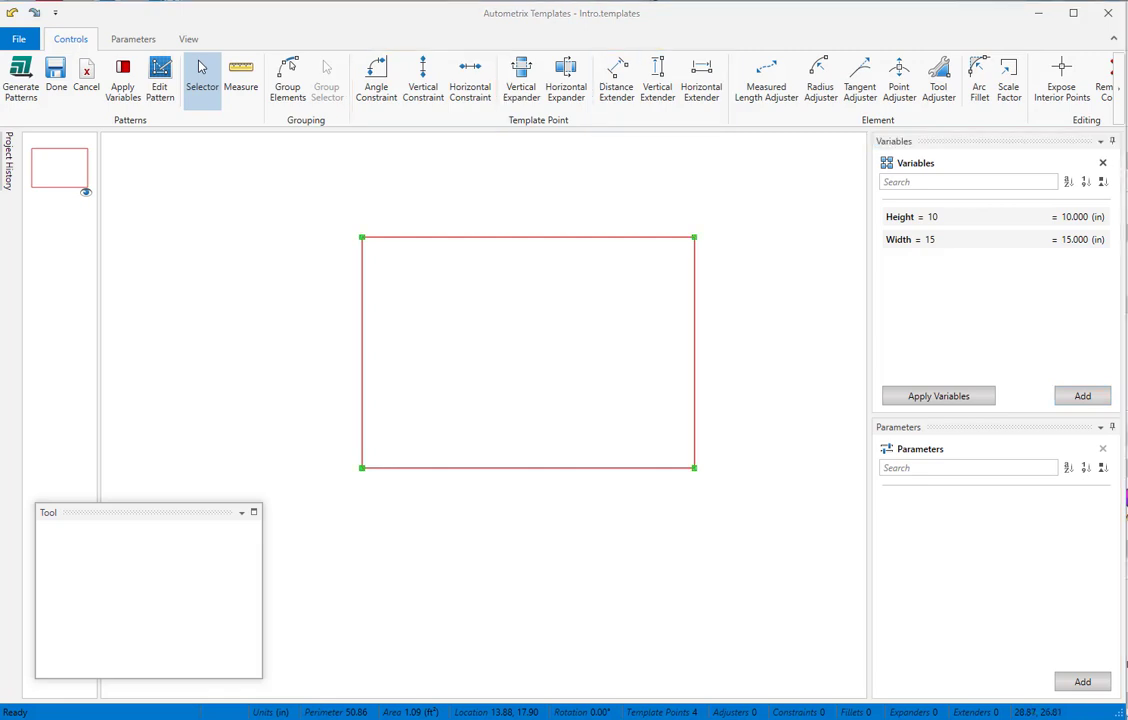
# Add a horizontal extender from the bottom-left to bottom-right corner, driven by Width.
pyautogui.click(701, 80)
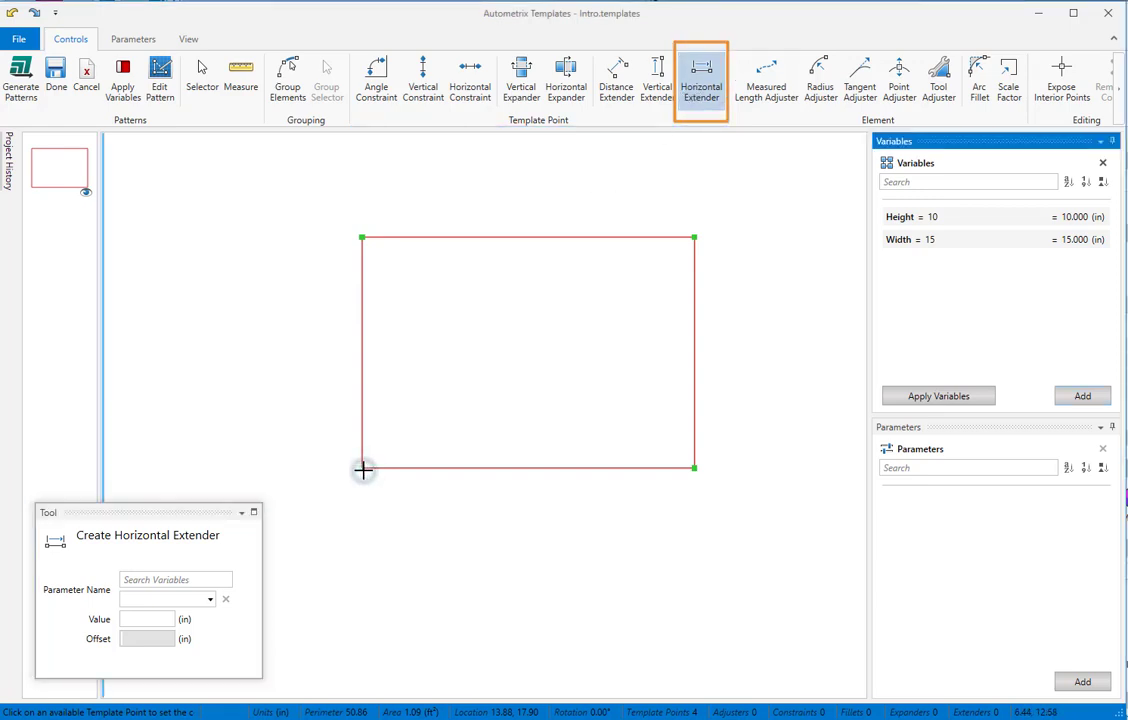
pyautogui.click(363, 467)
pyautogui.click(693, 468)
pyautogui.click(683, 505)
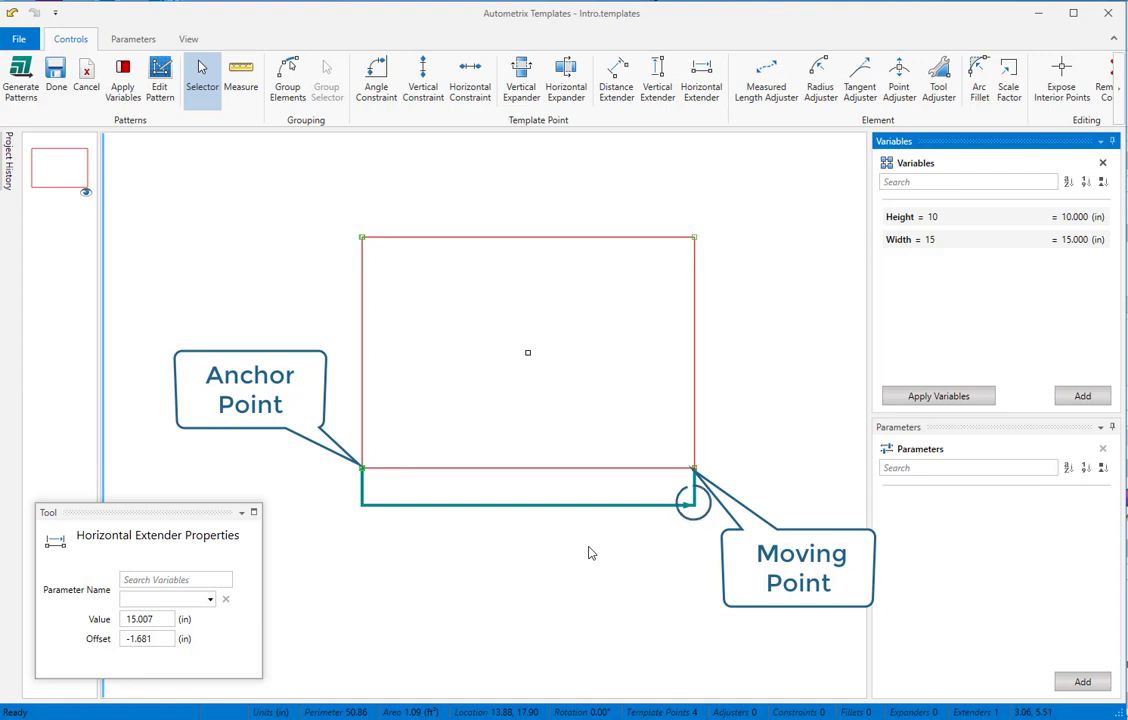
pyautogui.click(210, 599)
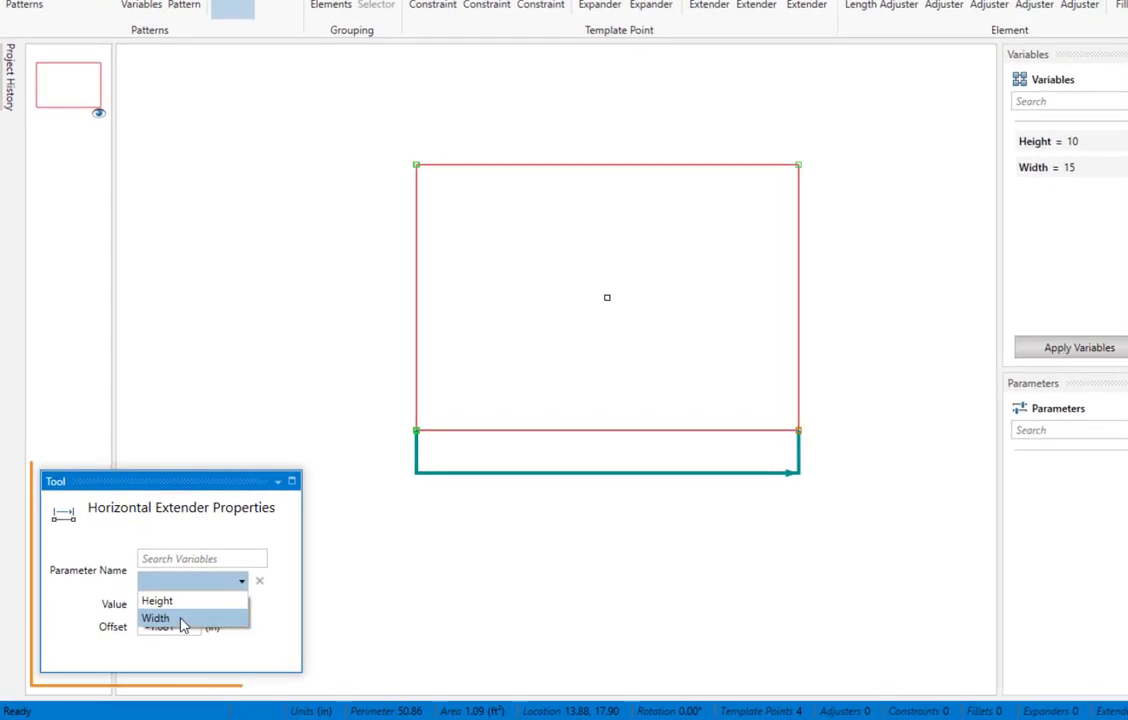
pyautogui.click(183, 619)
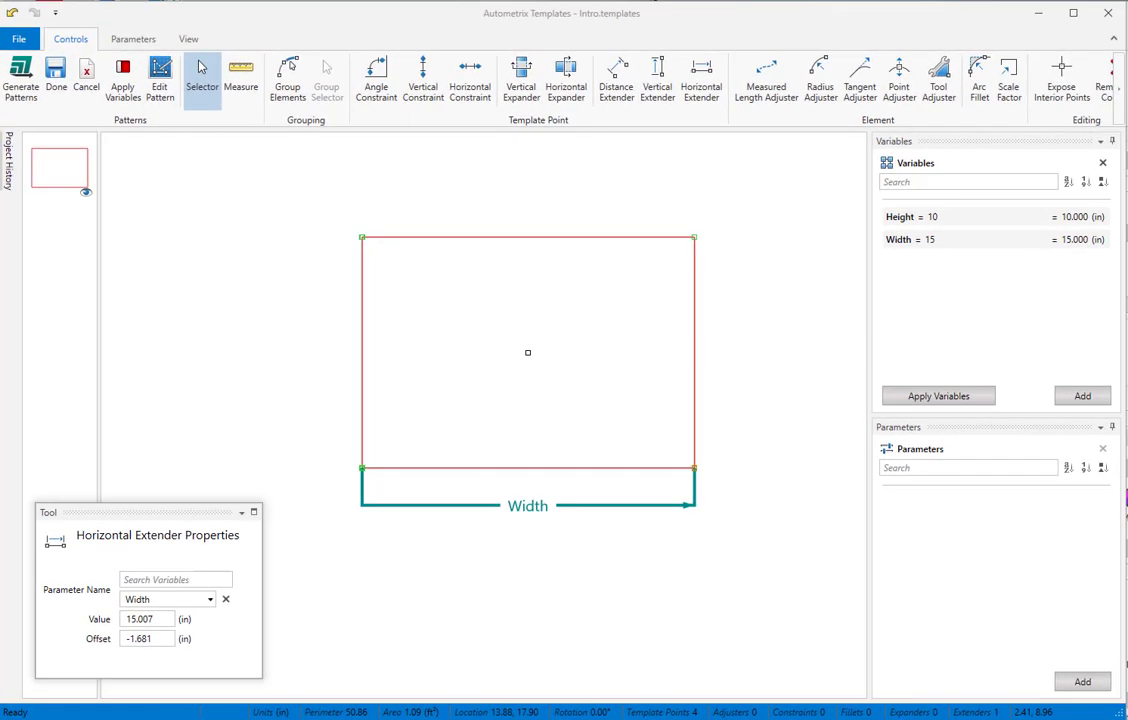
pyautogui.click(657, 82)
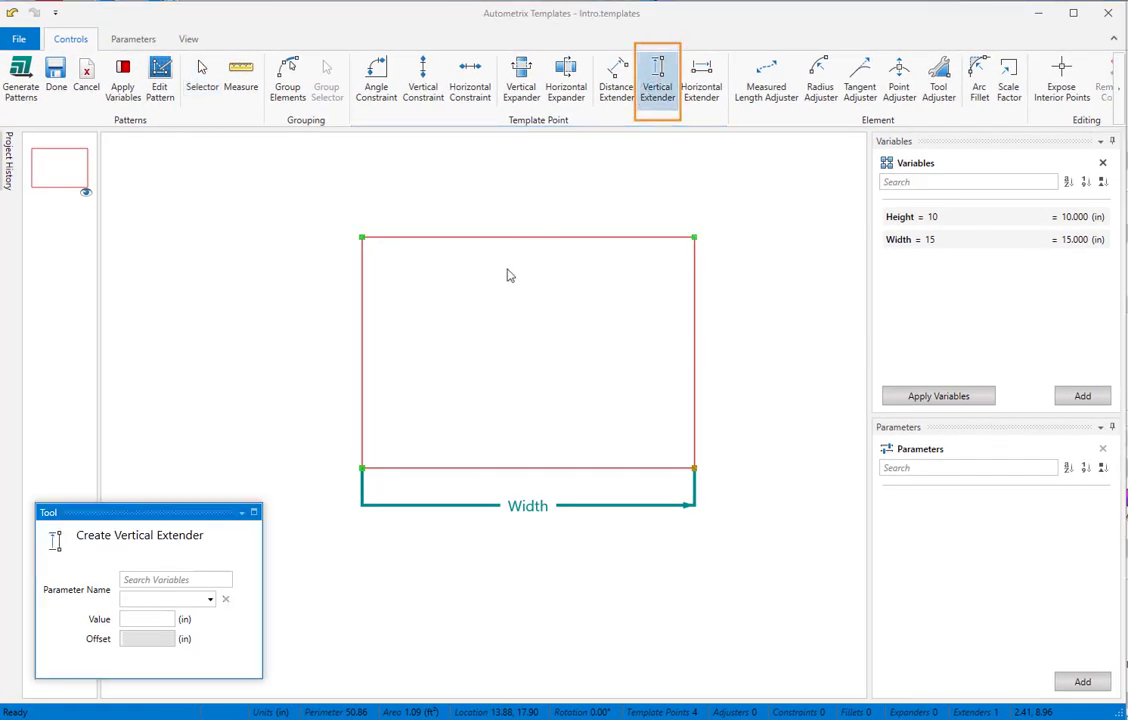
# Add a vertical extender from bottom-left to top-left corner linked to Height, then preview with variables applied.
pyautogui.click(363, 467)
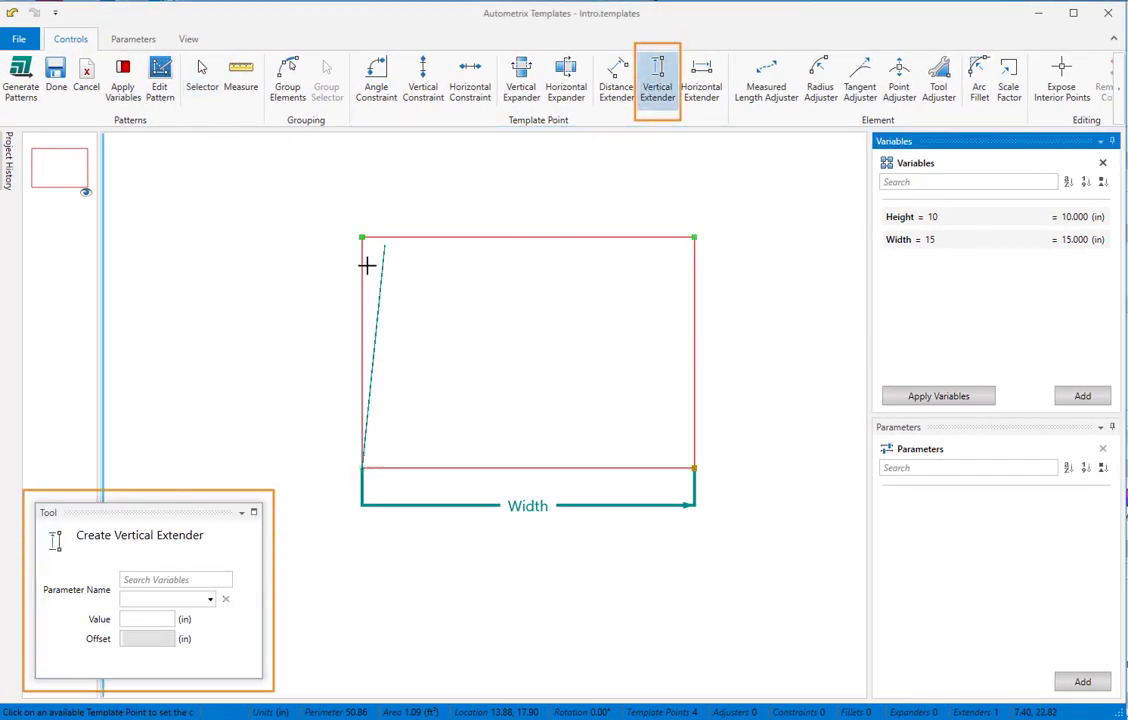
pyautogui.click(366, 235)
pyautogui.click(317, 250)
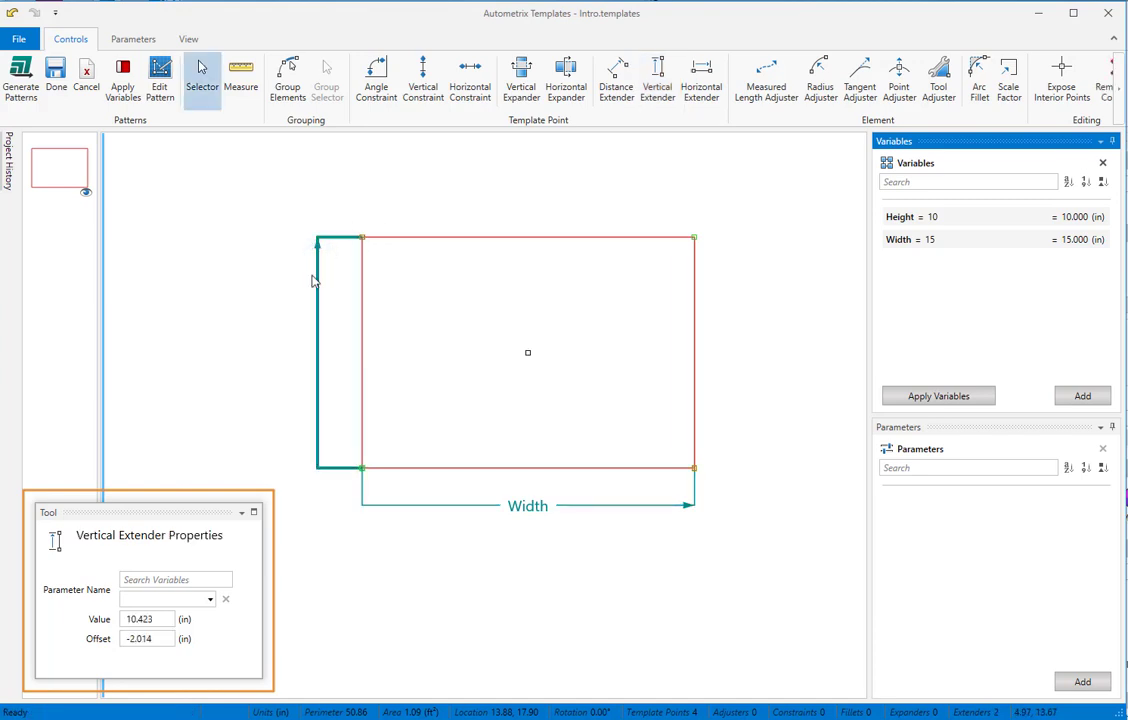
pyautogui.click(211, 599)
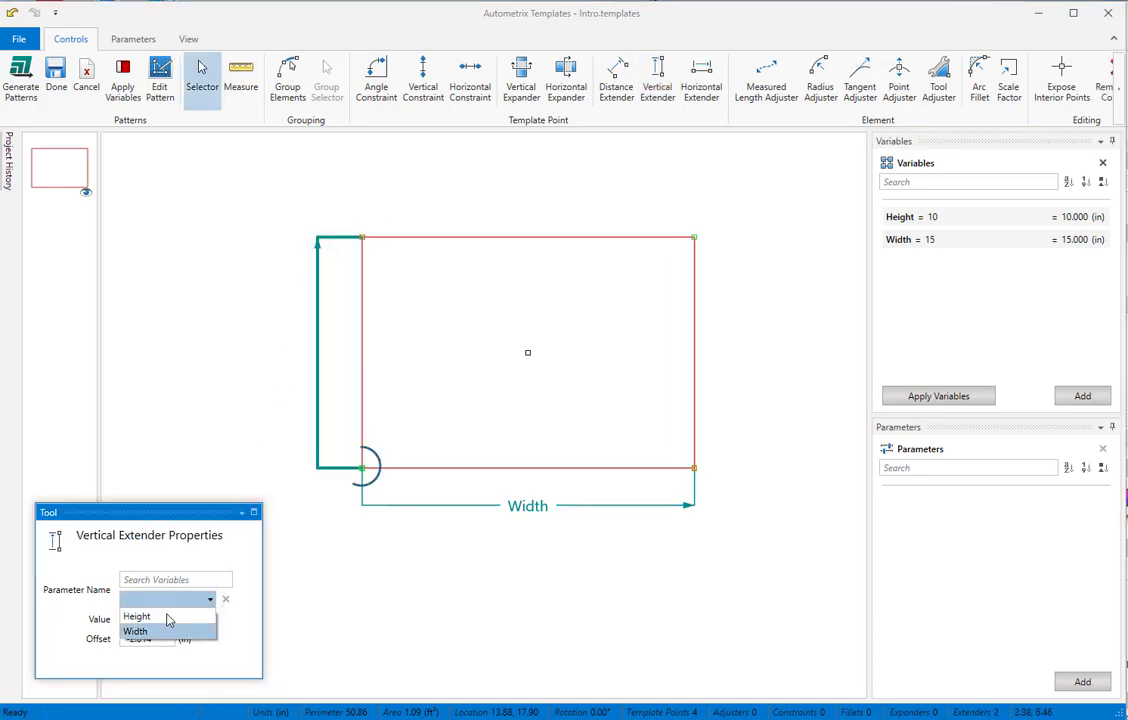
pyautogui.click(167, 616)
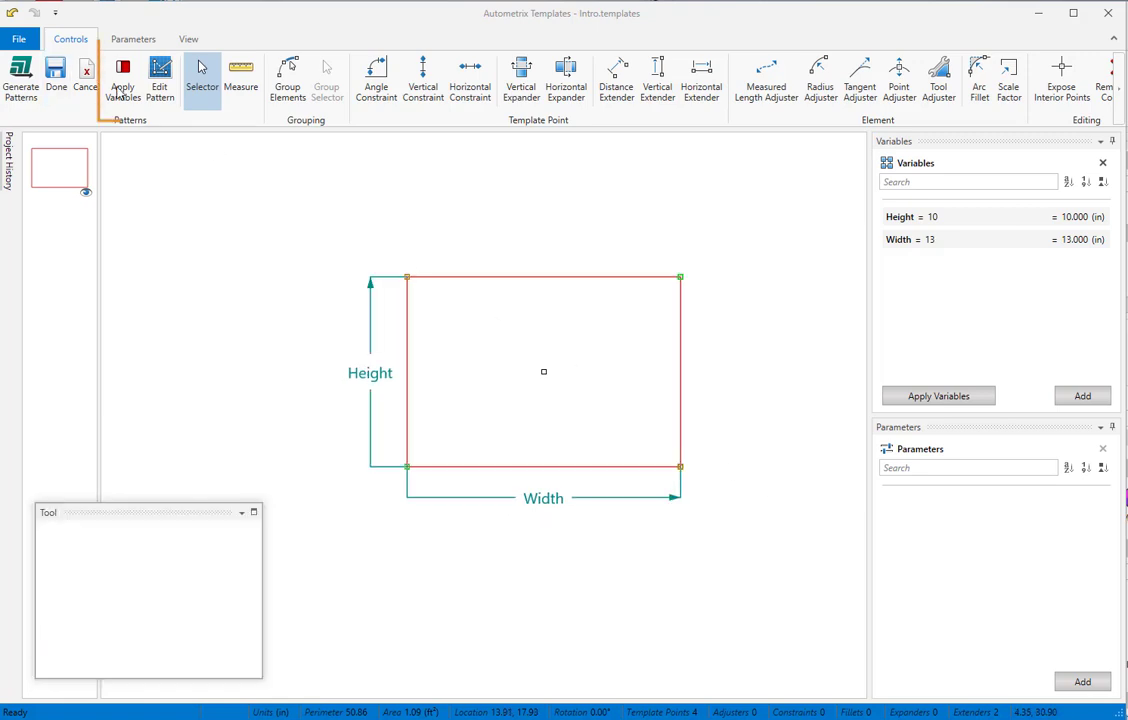
pyautogui.click(119, 92)
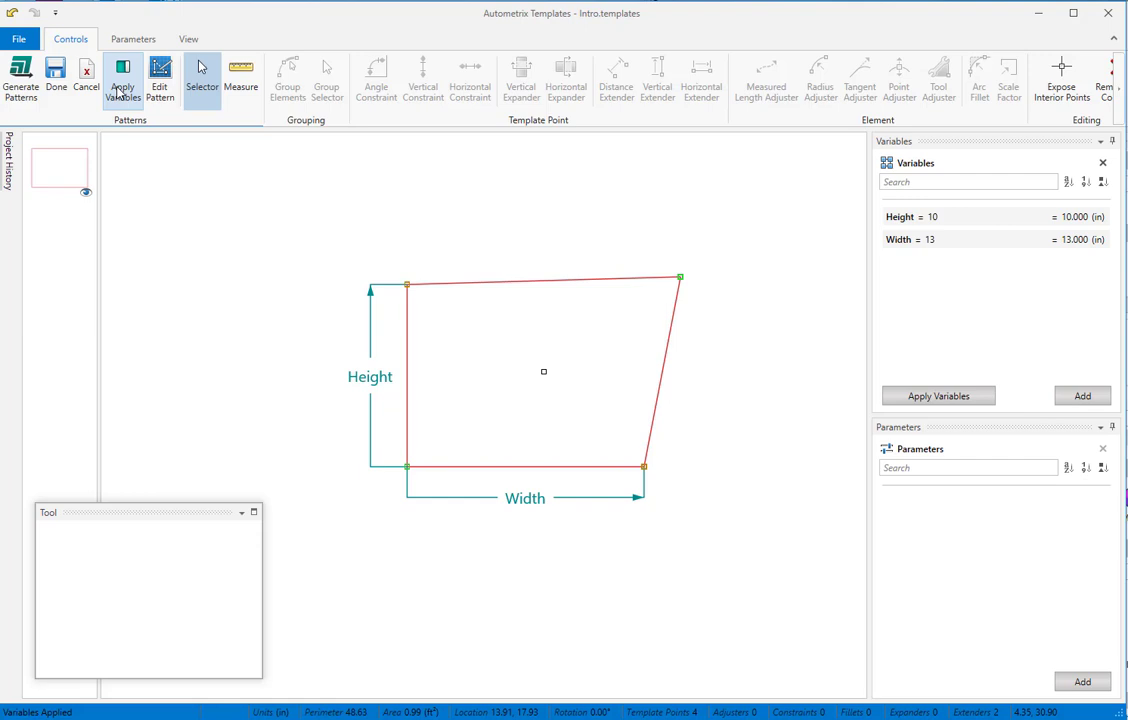
# Add a horizontal constraint between the top-left and top-right corners and preview it.
pyautogui.click(118, 92)
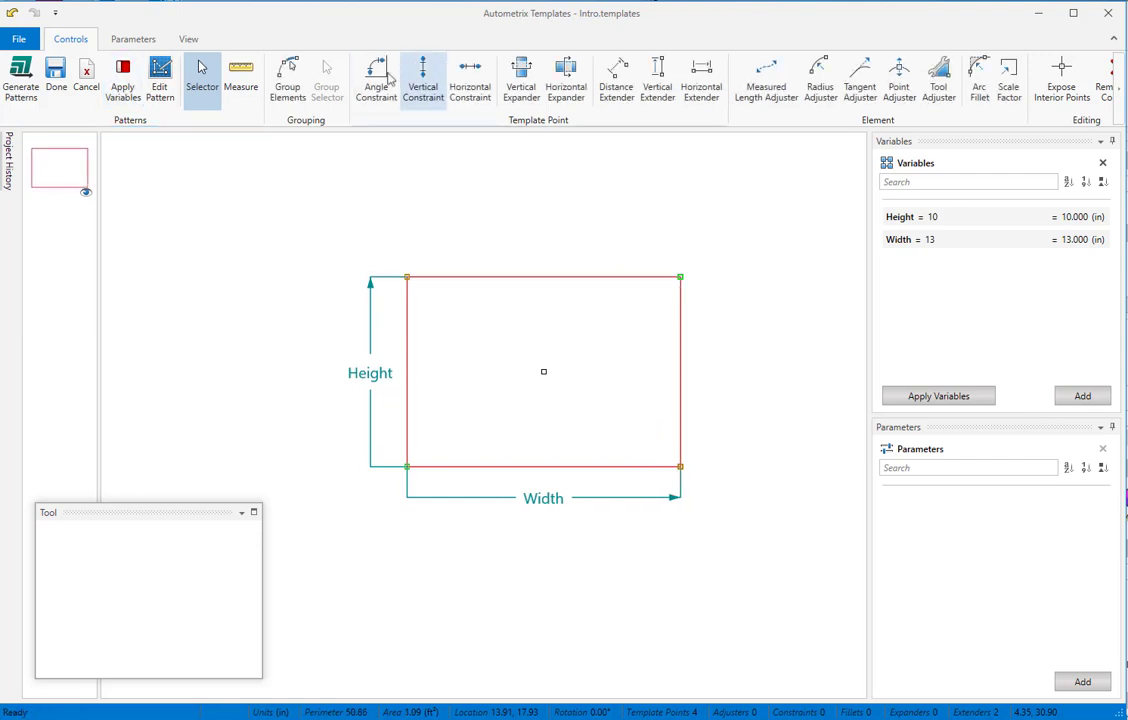
pyautogui.click(481, 73)
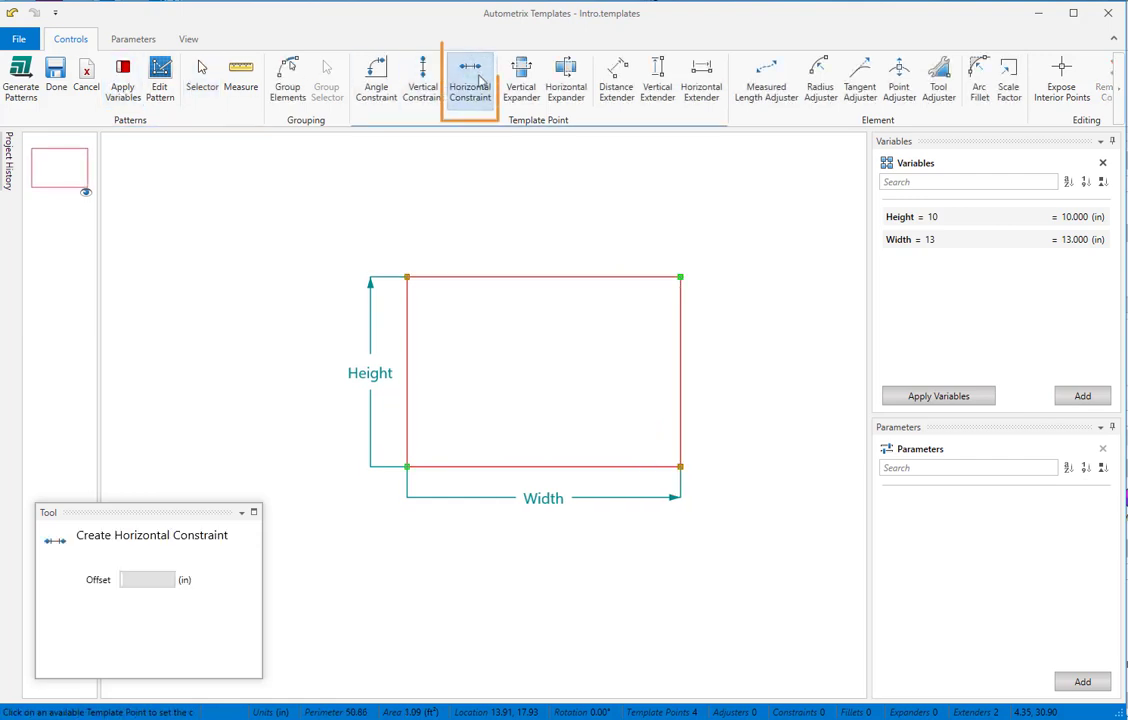
pyautogui.click(407, 277)
pyautogui.click(681, 277)
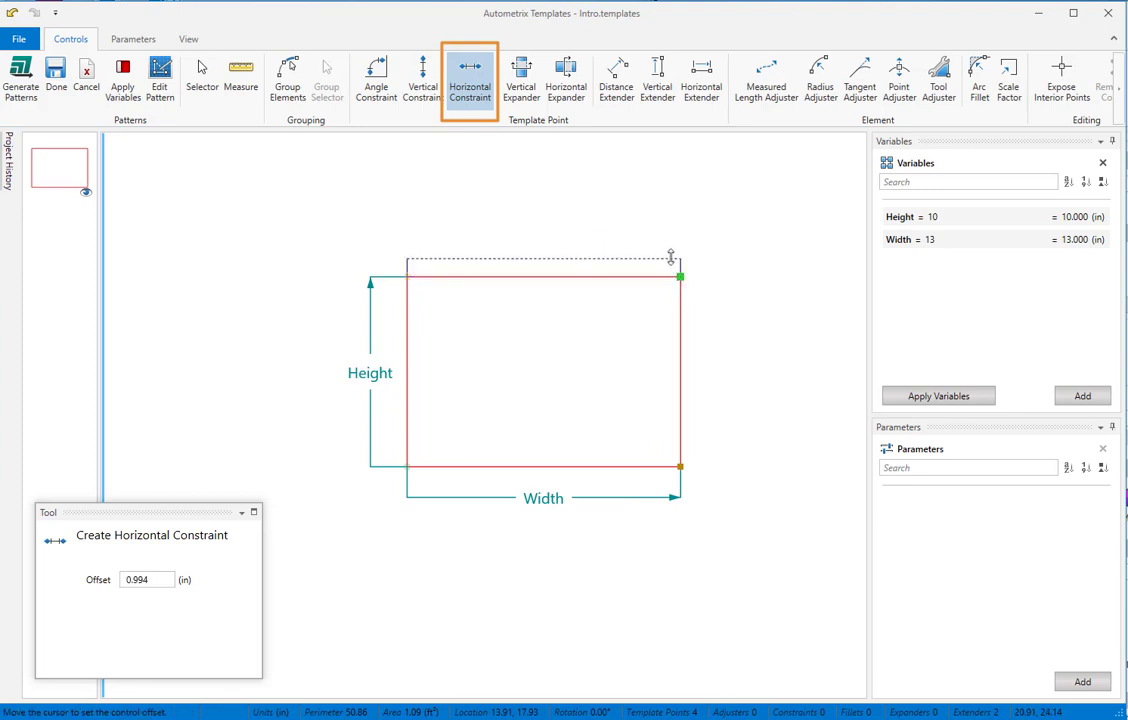
pyautogui.click(671, 258)
pyautogui.click(122, 90)
pyautogui.click(123, 88)
# Add a vertical constraint between the bottom-right and top-right corners and preview the rectangle.
pyautogui.click(424, 74)
pyautogui.click(680, 466)
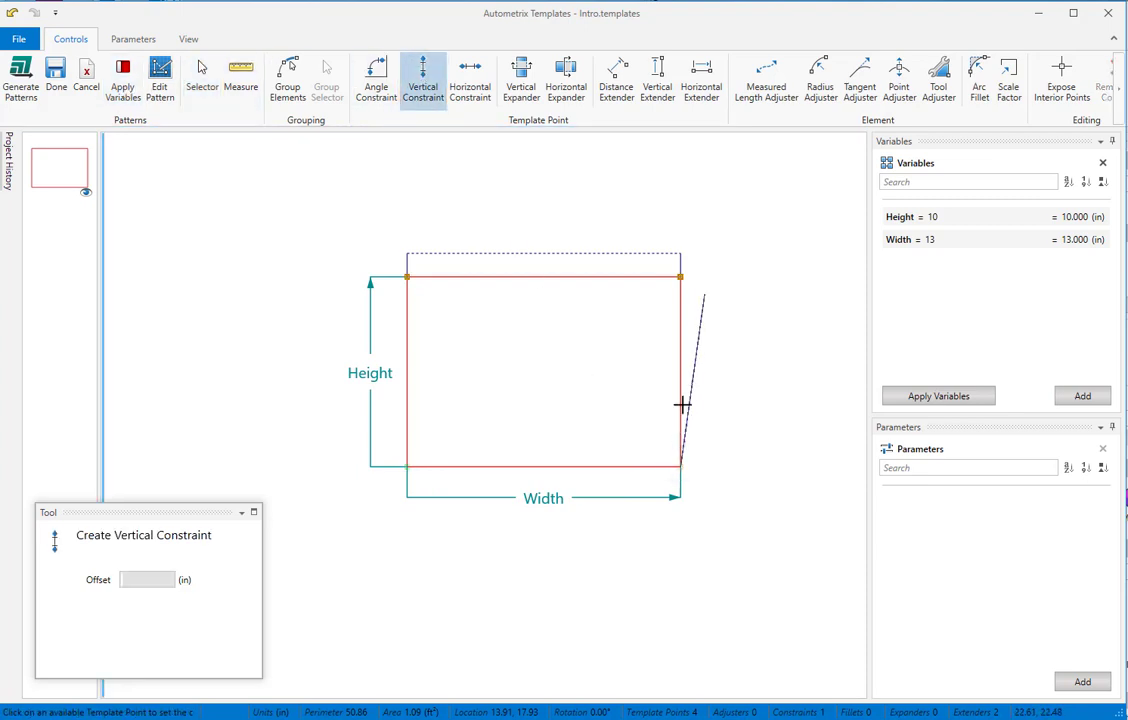
pyautogui.click(680, 277)
pyautogui.click(711, 292)
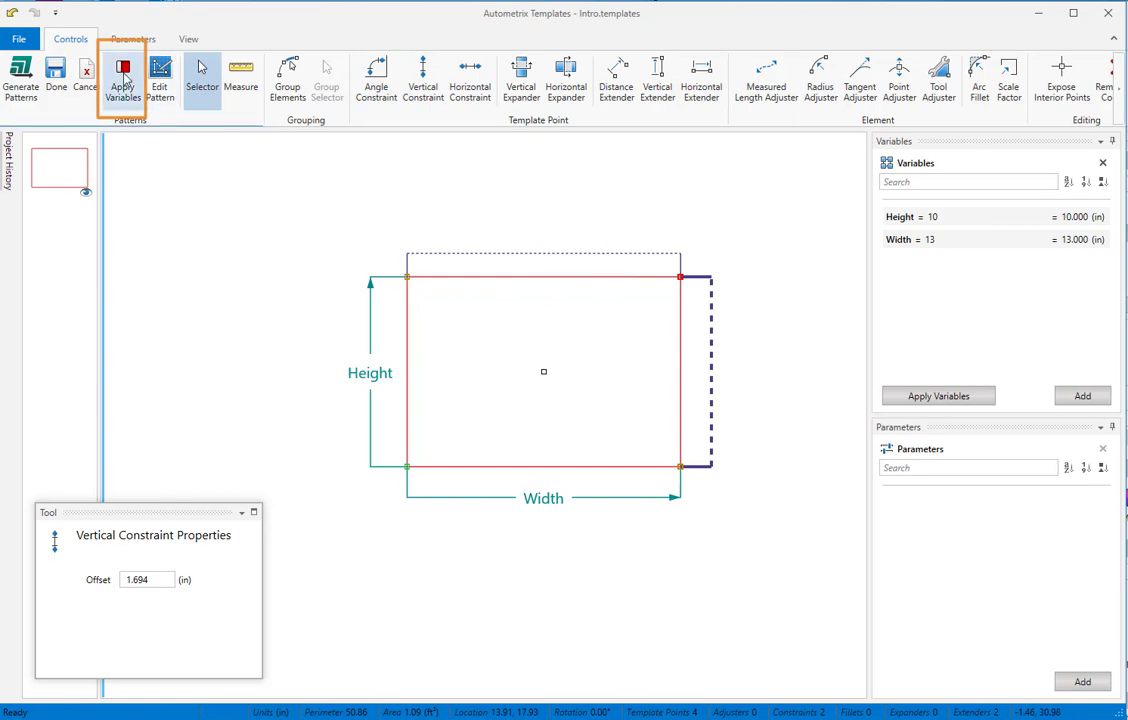
pyautogui.click(124, 80)
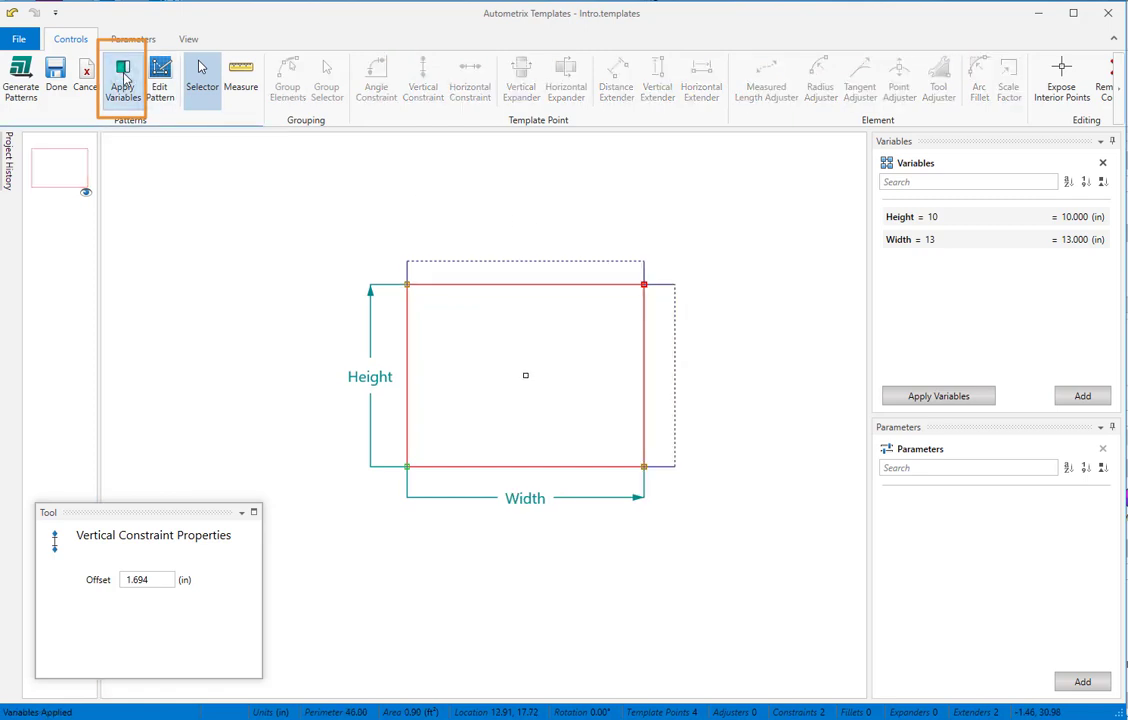
# Change the Width variable to 17 and preview the wider rectangle.
pyautogui.click(124, 80)
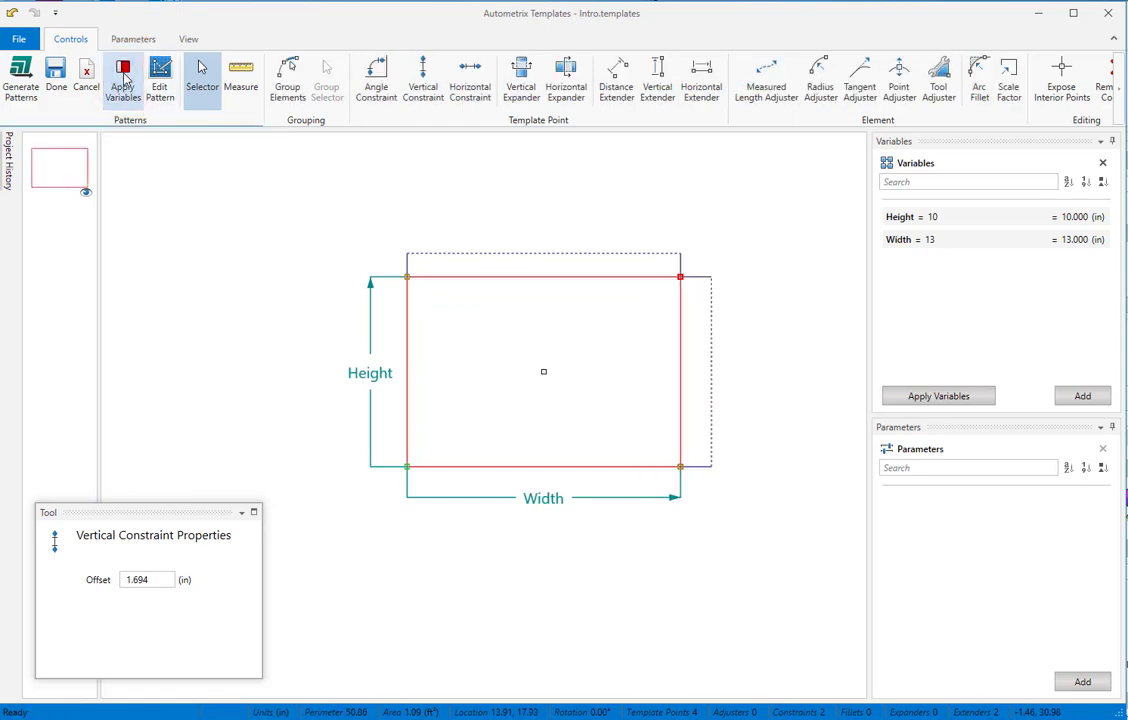
pyautogui.doubleClick(924, 241)
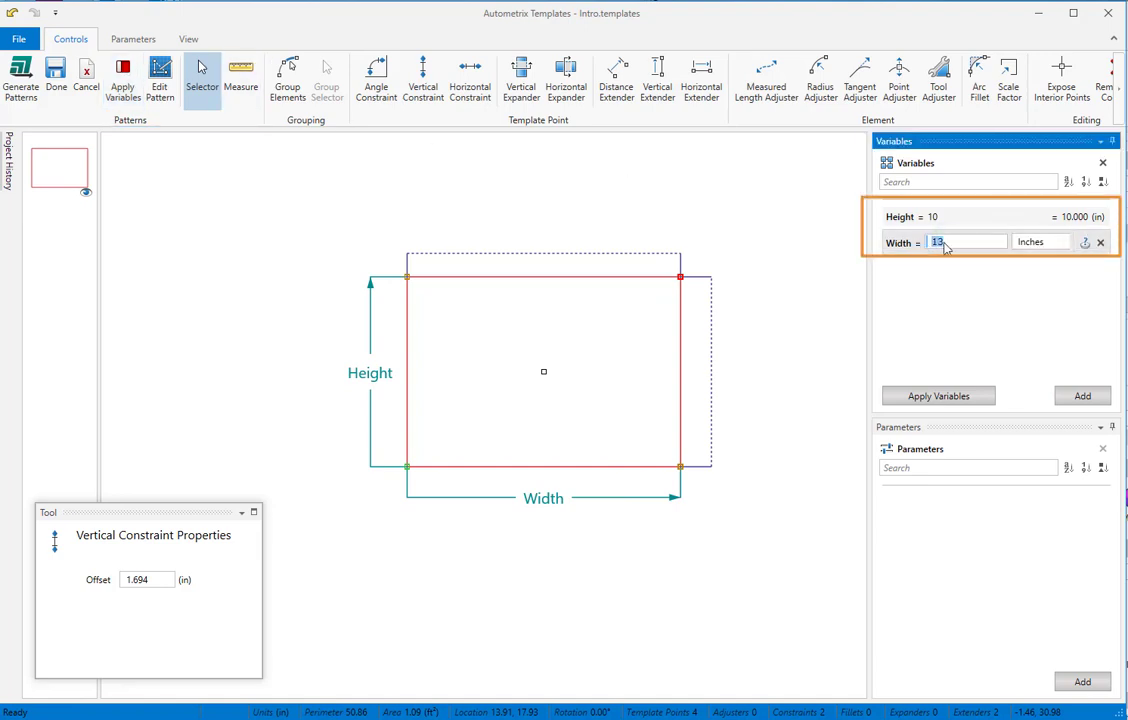
pyautogui.write('17')
pyautogui.press('Return')
pyautogui.click(121, 88)
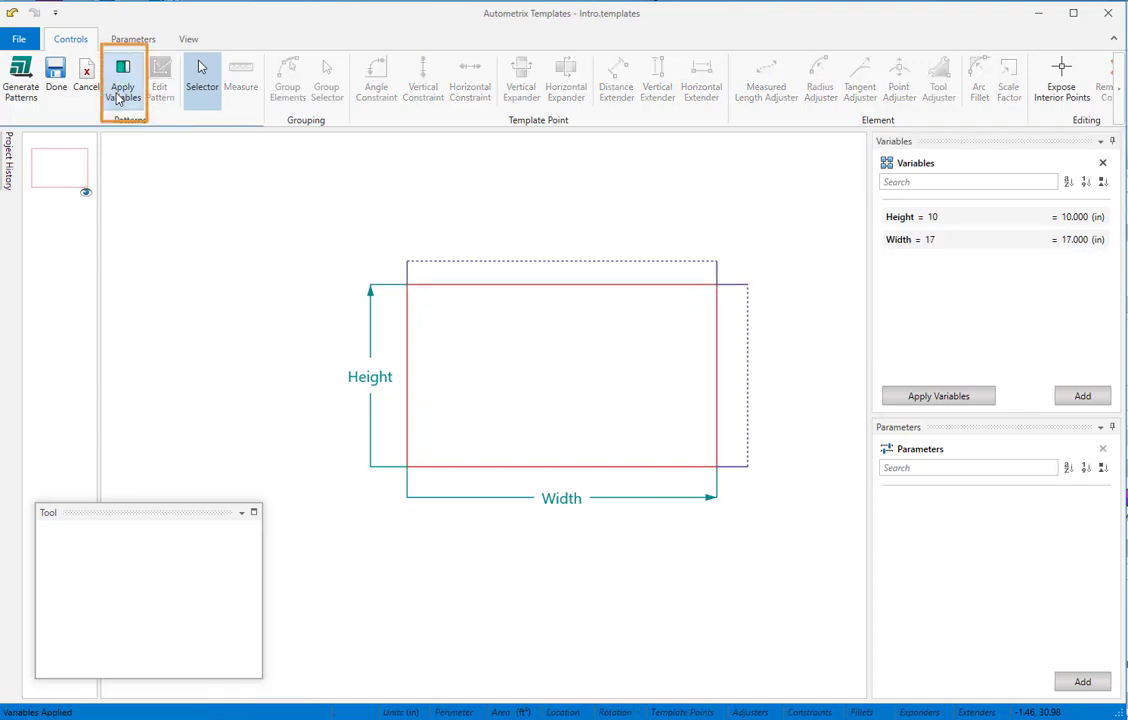
pyautogui.click(119, 92)
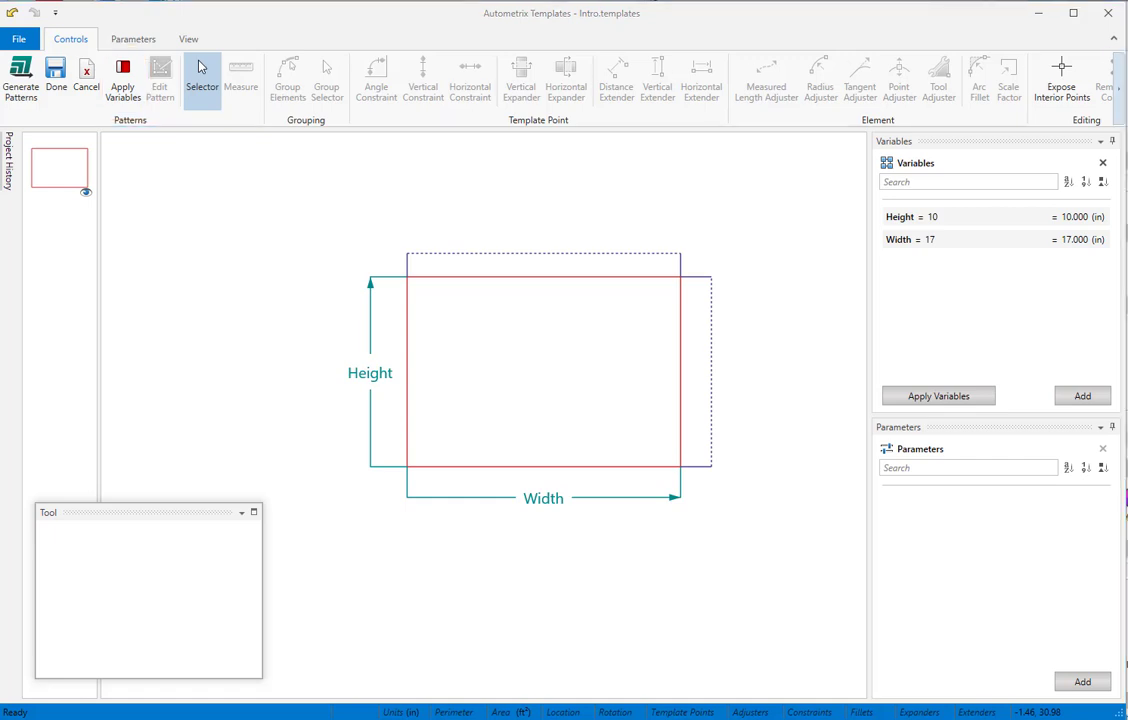
pyautogui.click(201, 66)
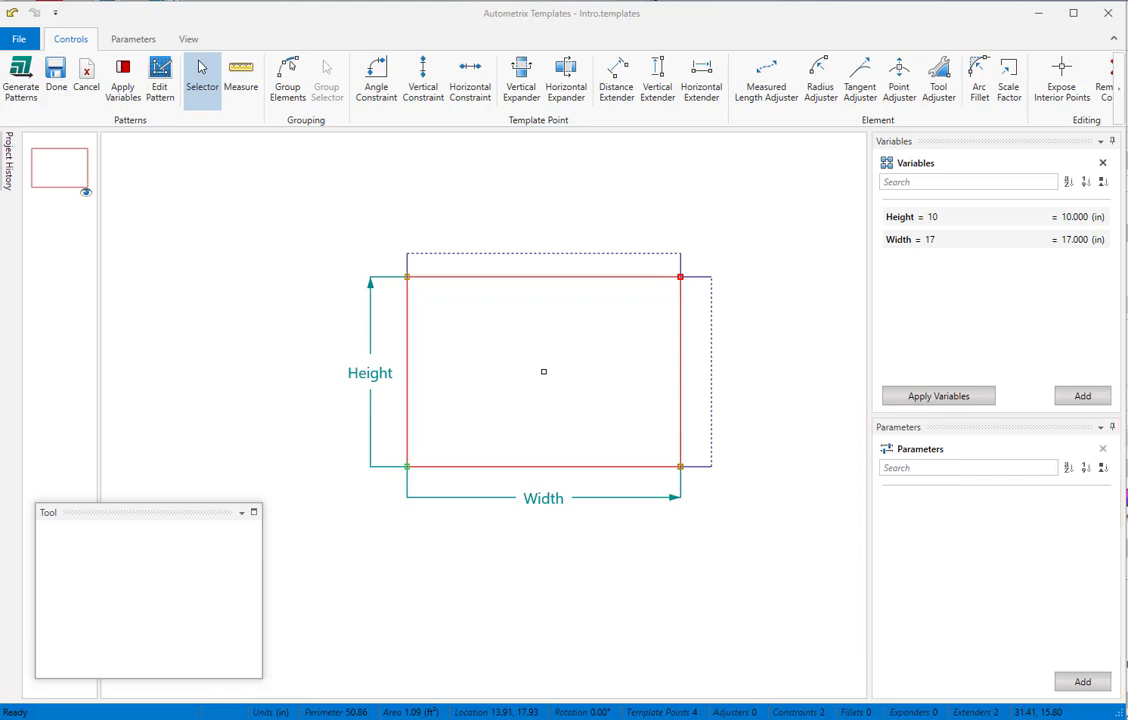
# Add a Radius parameter with expression 0.25*(Height+Width)/2, evaluated to 3.375 in.
pyautogui.click(1080, 680)
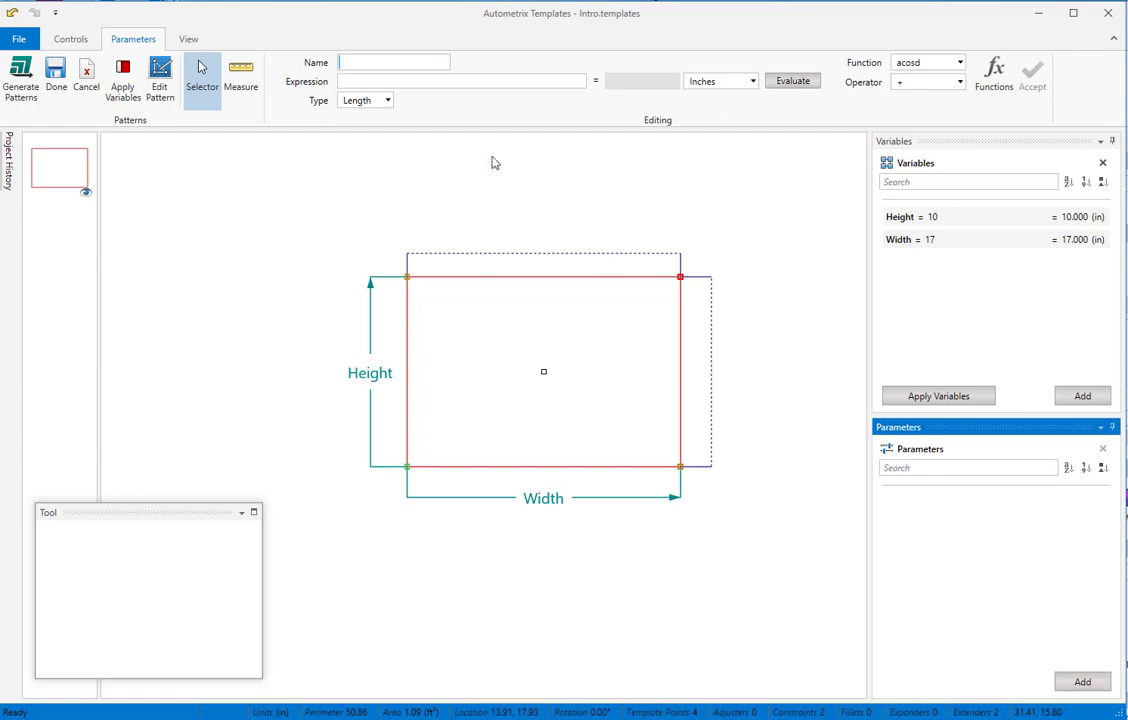
pyautogui.write('Radius')
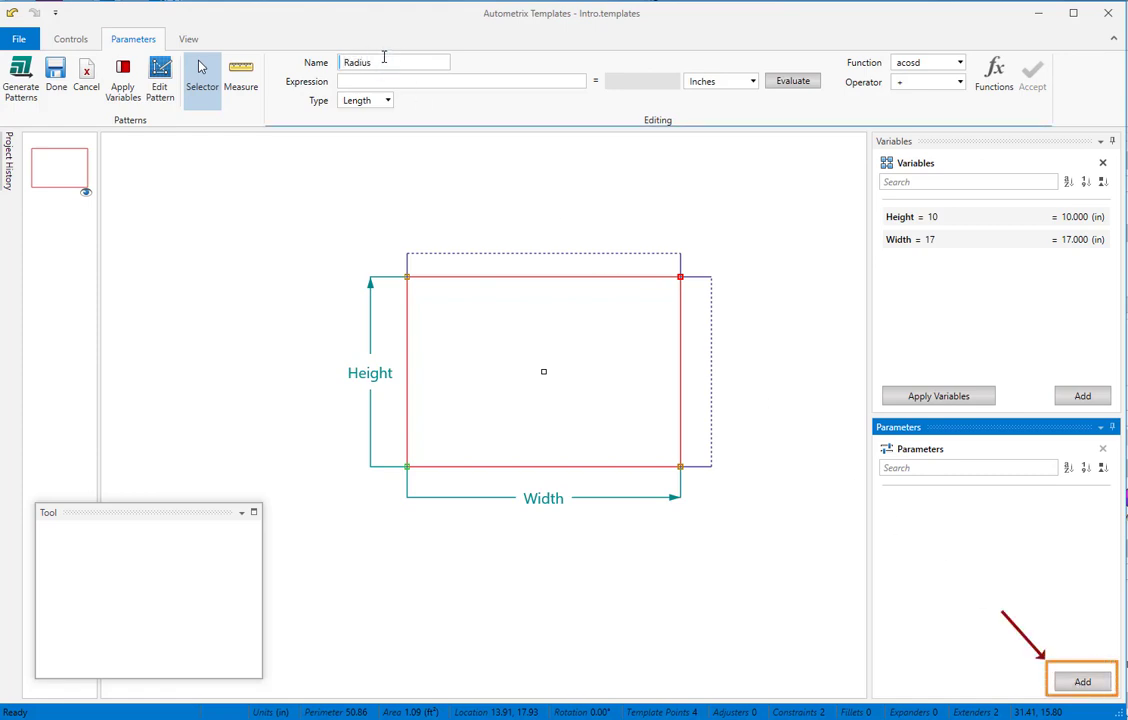
pyautogui.press('Tab')
pyautogui.write('0.25')
pyautogui.write('*()')
pyautogui.write('Height')
pyautogui.write('+Widt')
pyautogui.write('h')
pyautogui.press('Right')
pyautogui.write('/2.')
pyautogui.click(786, 84)
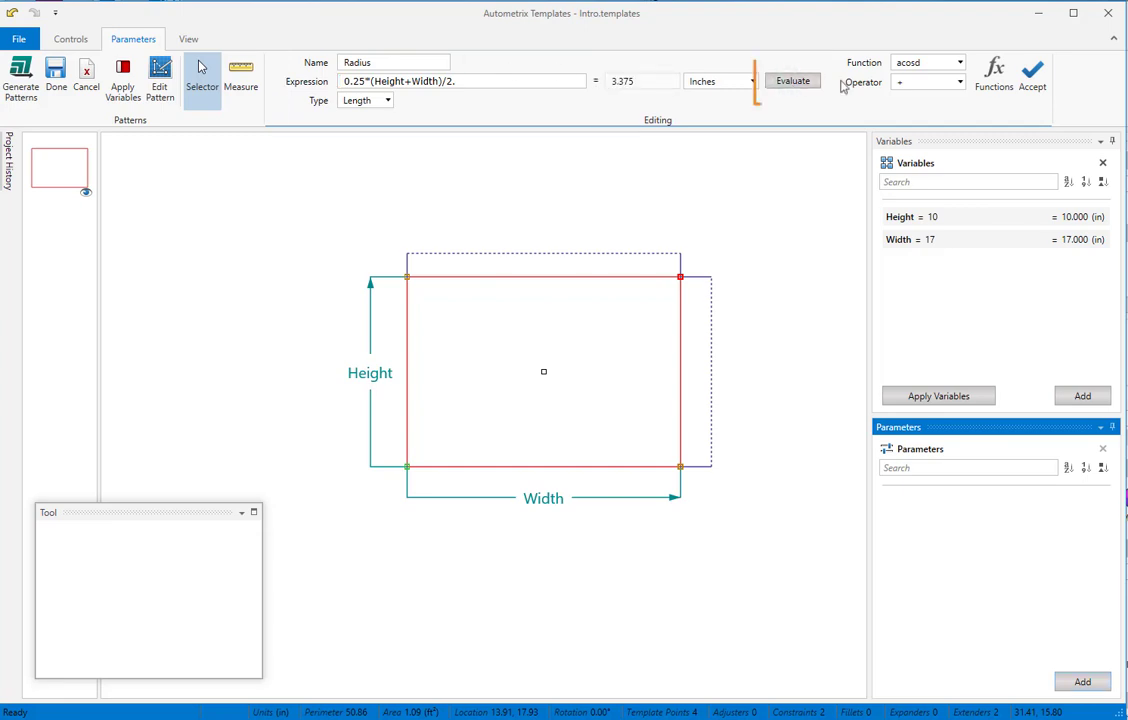
pyautogui.click(1030, 87)
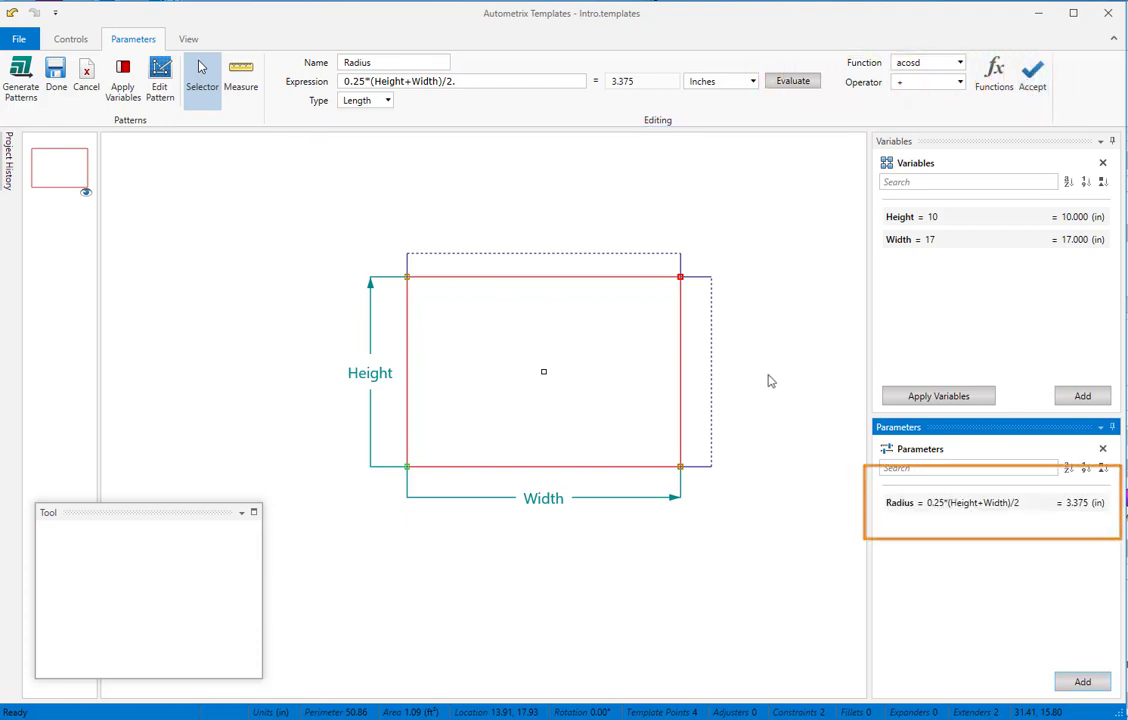
# Add an arc fillet on the top-right corner sized by Radius, then preview it.
pyautogui.click(74, 40)
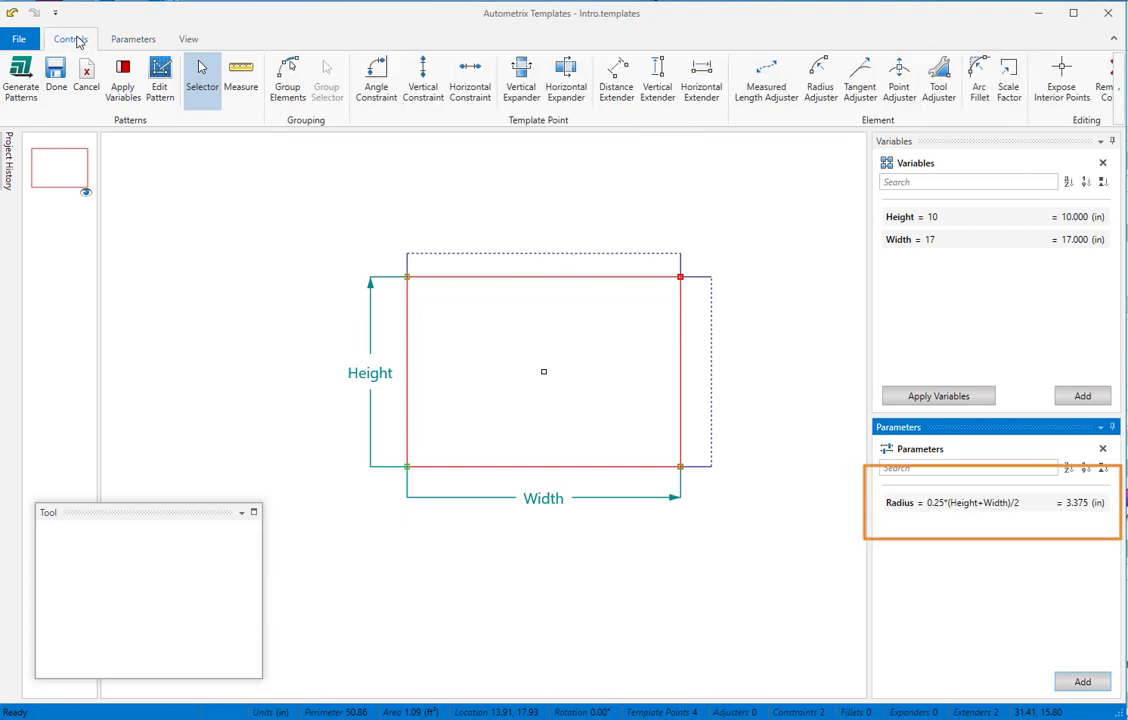
pyautogui.click(979, 80)
pyautogui.click(679, 281)
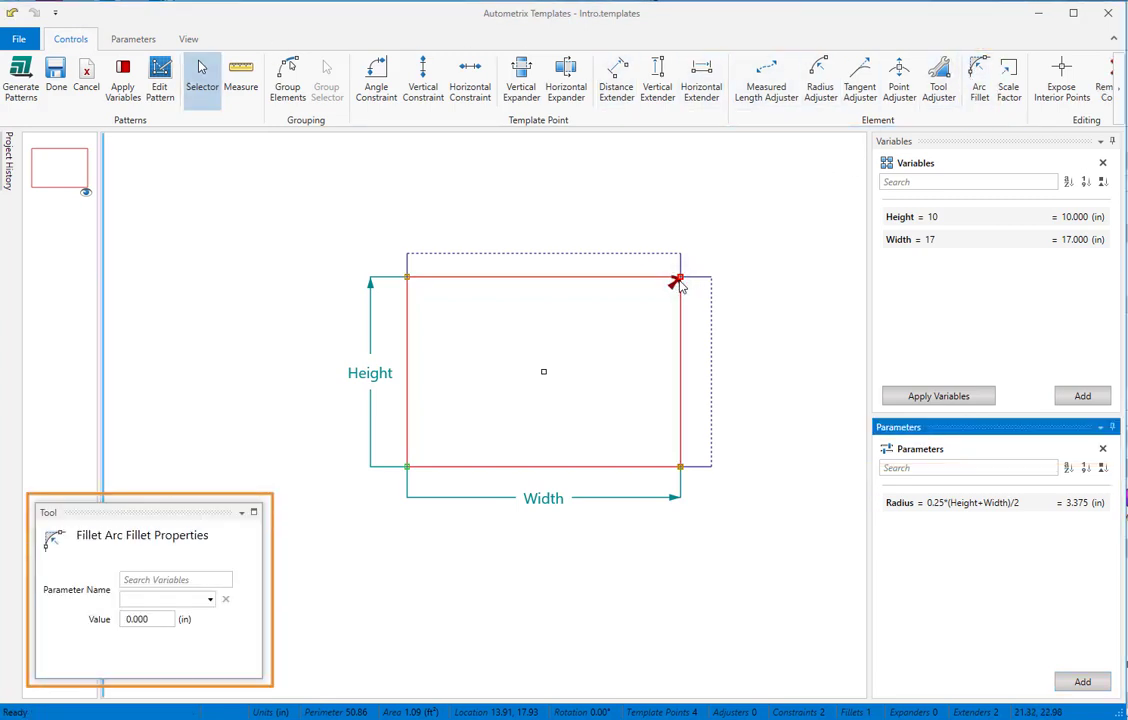
pyautogui.click(211, 600)
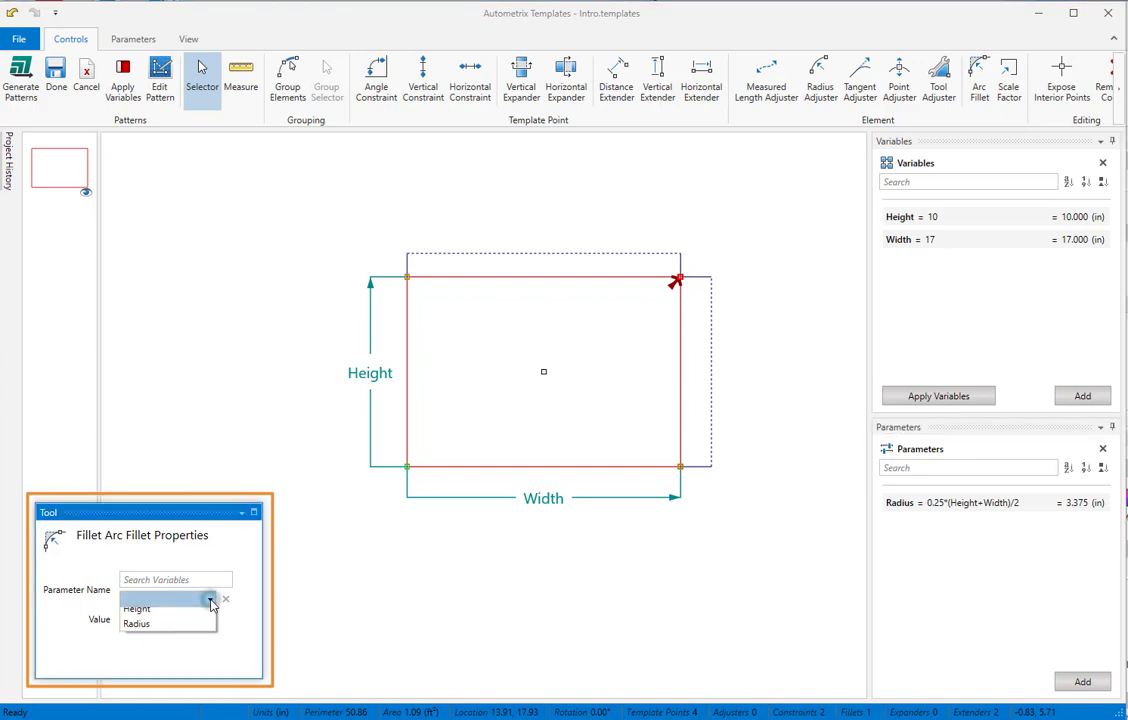
pyautogui.click(155, 626)
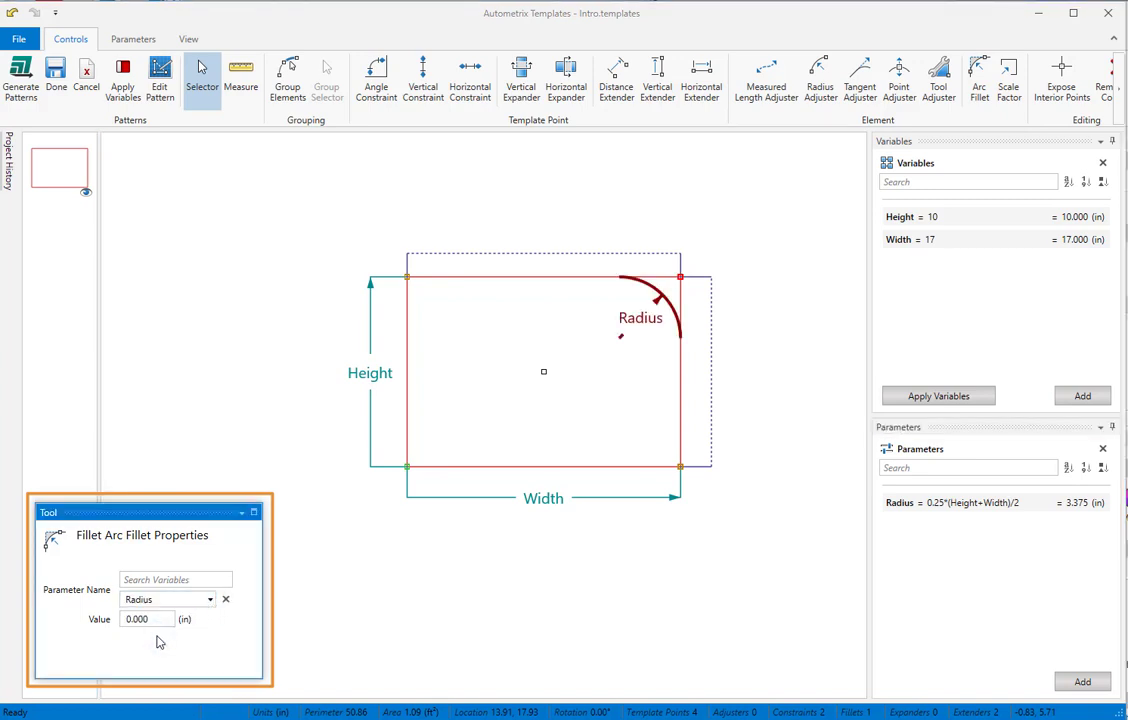
pyautogui.click(119, 93)
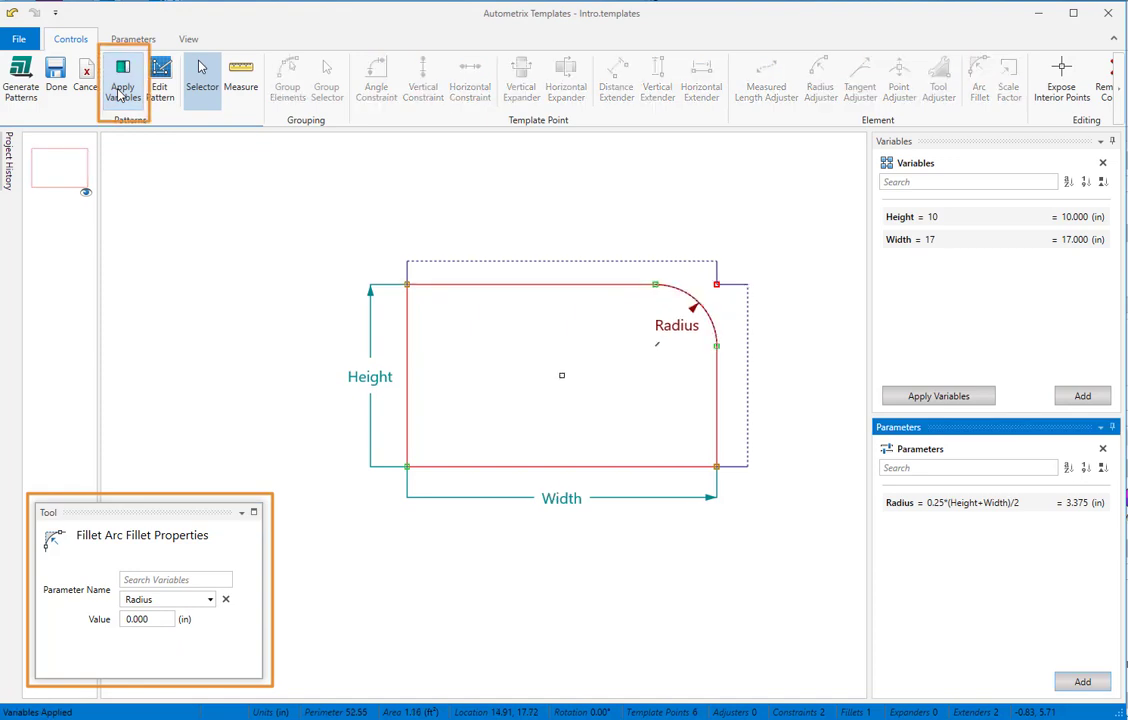
pyautogui.click(119, 93)
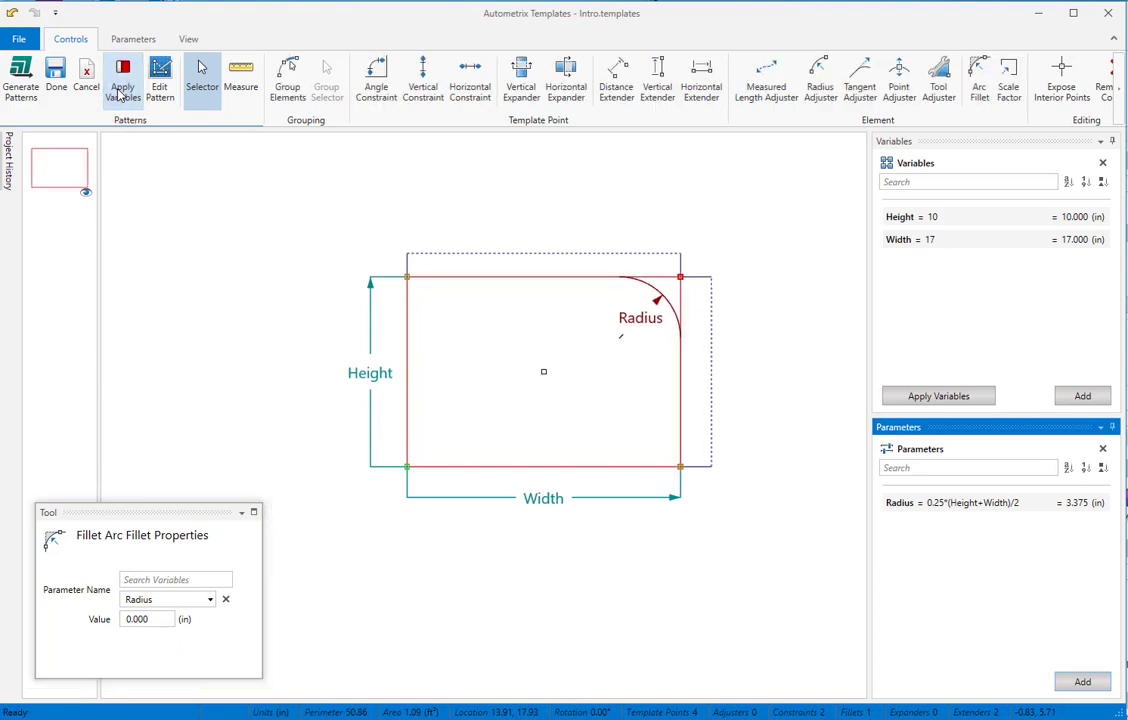
# Generate the template into PatternSmith as a rectangle pattern with its top-right corner rounded.
pyautogui.click(17, 76)
pyautogui.click(17, 76)
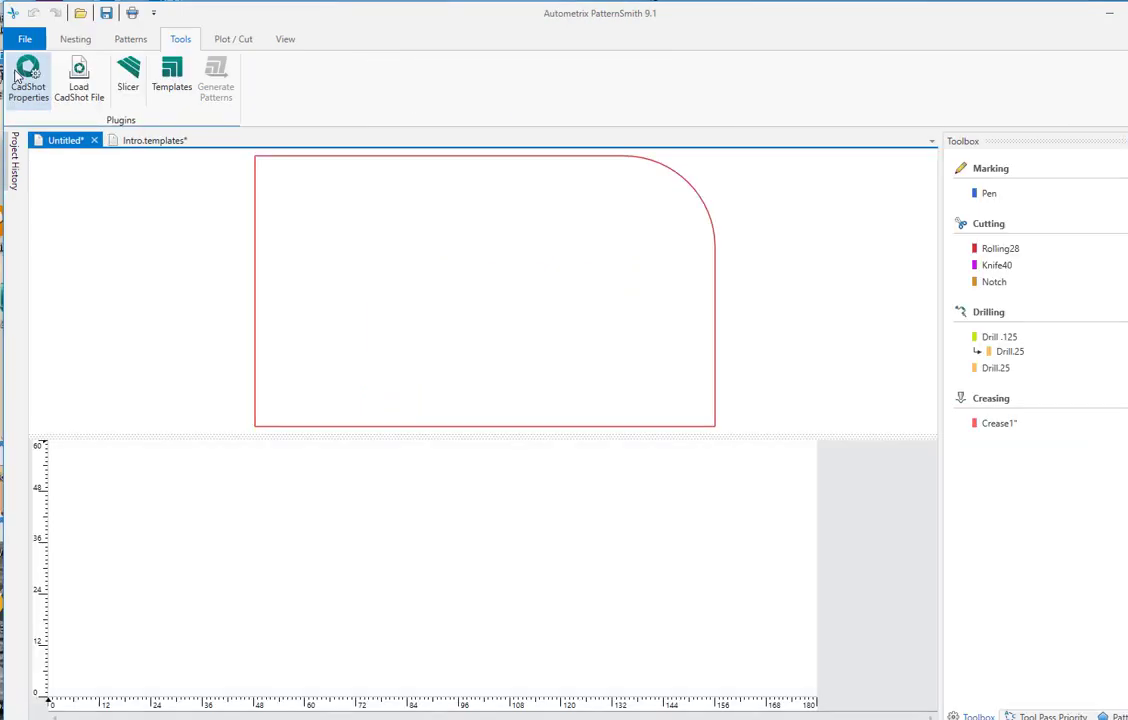